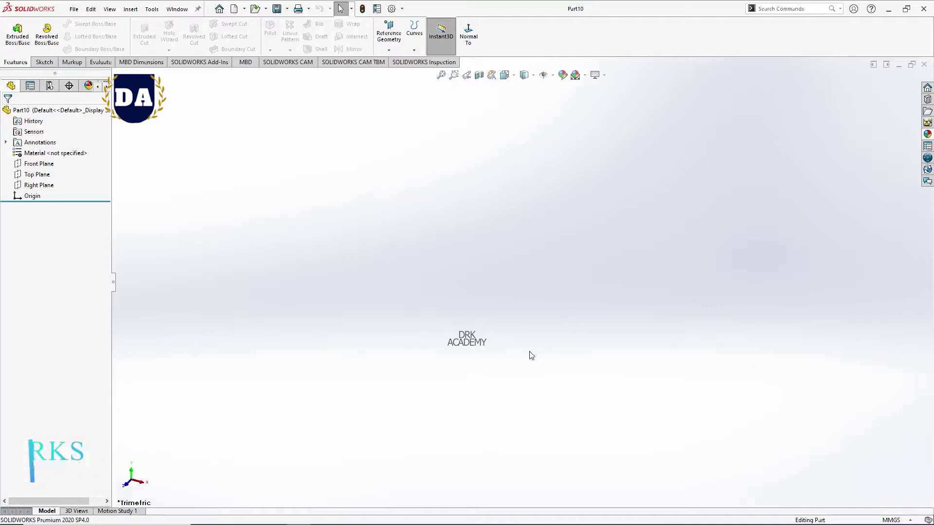
# Start a sketch on the Front Plane and try a first horizontal line, then cancel it
pyautogui.click(24, 166)
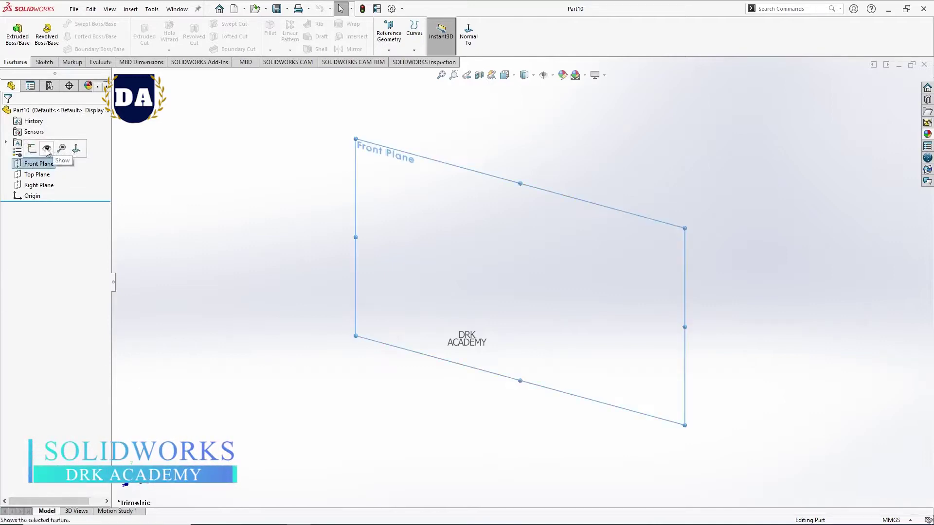
pyautogui.click(54, 151)
pyautogui.press('l')
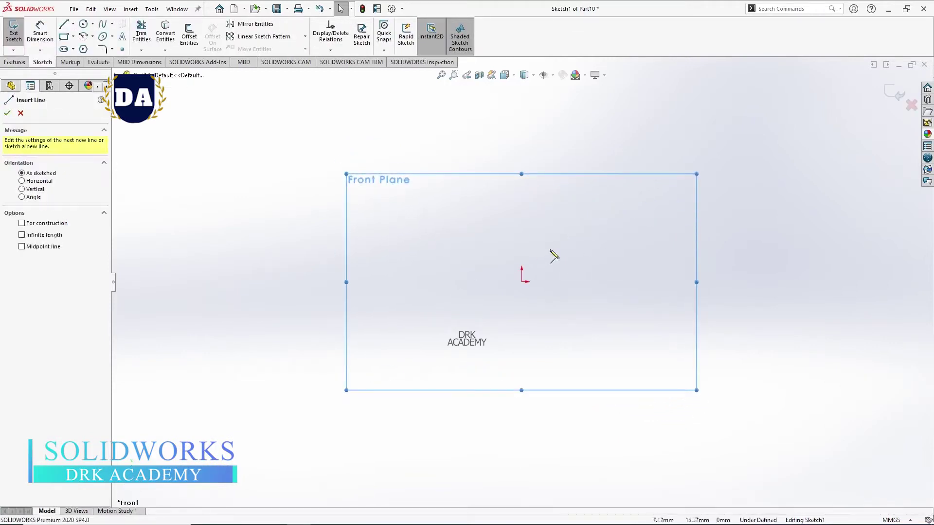
pyautogui.click(521, 189)
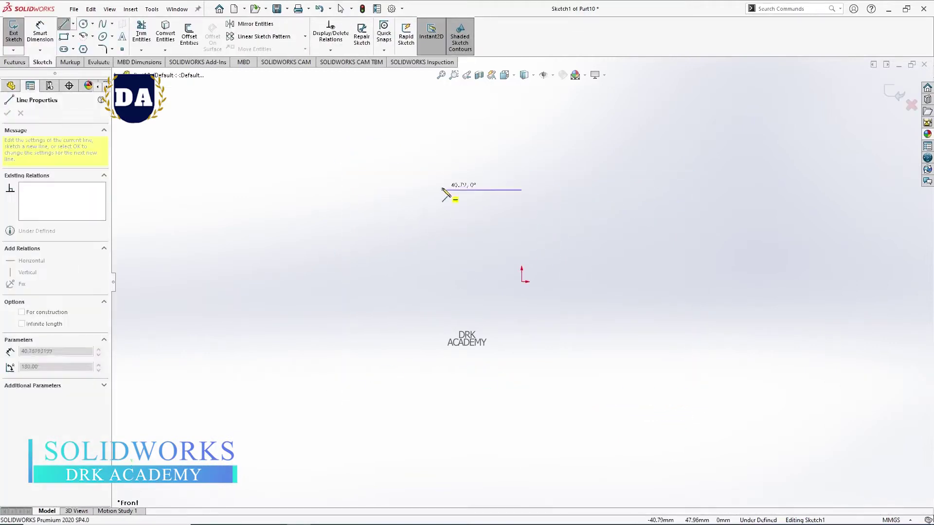
pyautogui.click(442, 187)
pyautogui.press('Escape')
pyautogui.press('Escape')
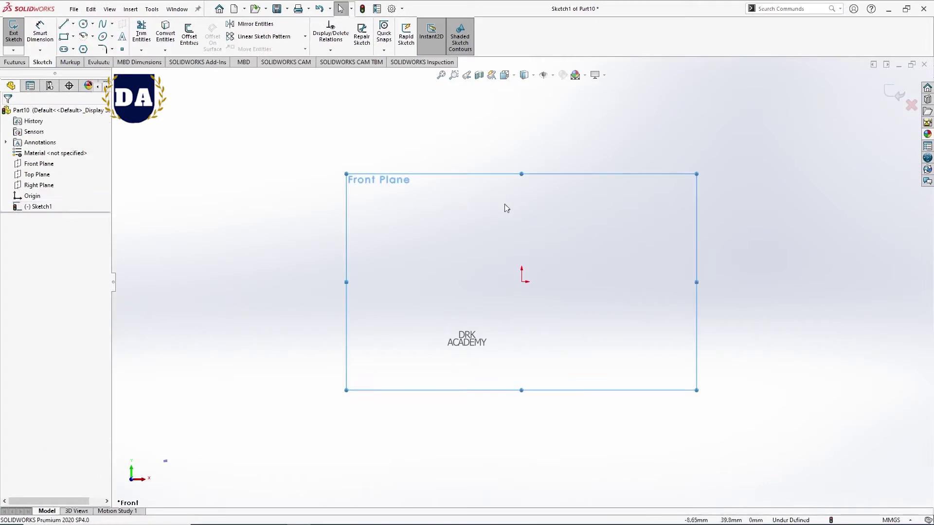
# Draw the horizontal top line, a tangent arc bending down-left, and a long slanted line
pyautogui.press('l')
pyautogui.click(521, 146)
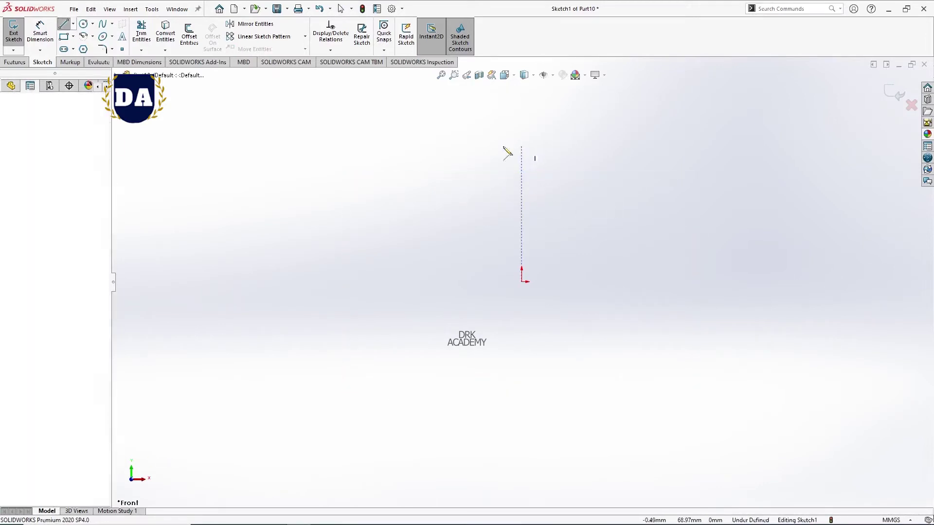
pyautogui.click(444, 146)
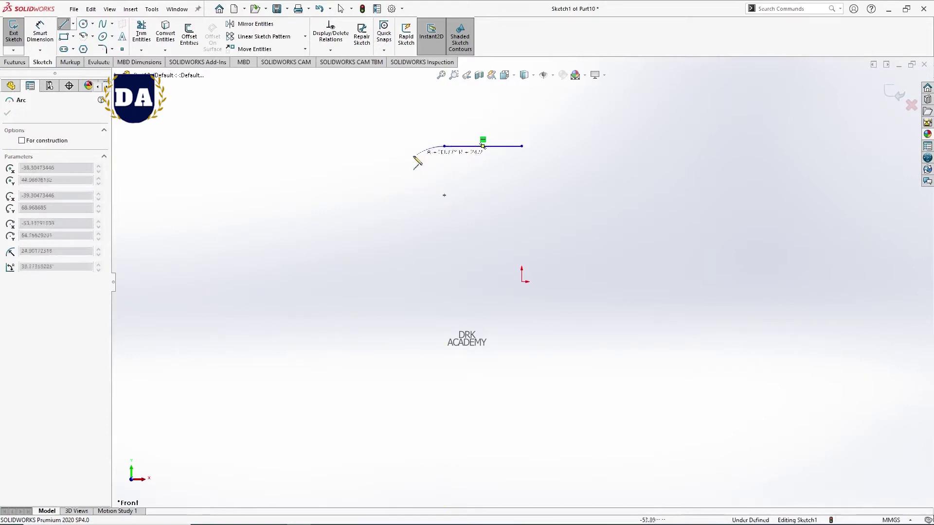
pyautogui.click(371, 188)
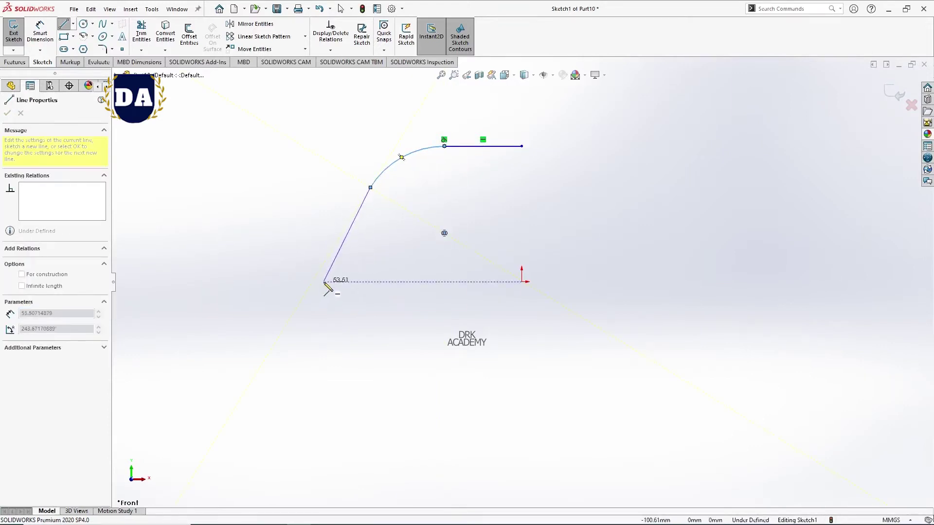
pyautogui.click(324, 282)
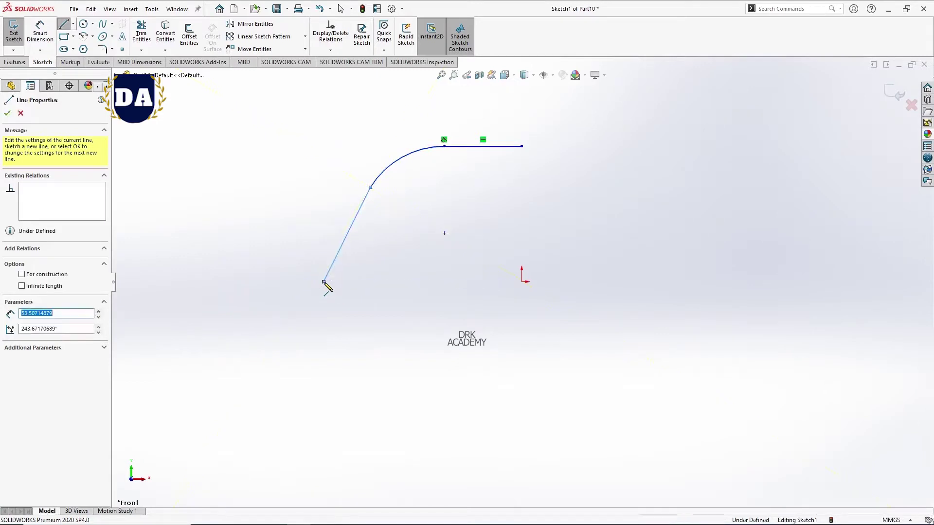
pyautogui.rightClick(417, 214)
pyautogui.click(427, 344)
pyautogui.moveTo(427, 344); pyautogui.dragTo(428, 292, button='right')
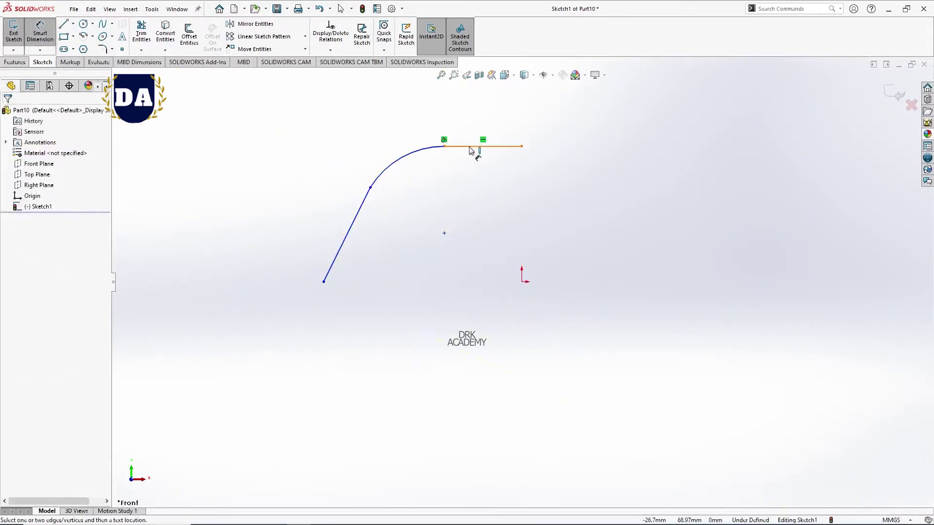
# Dimension the top line to 205.95 mm and the arc radius to 100 mm
pyautogui.click(470, 147)
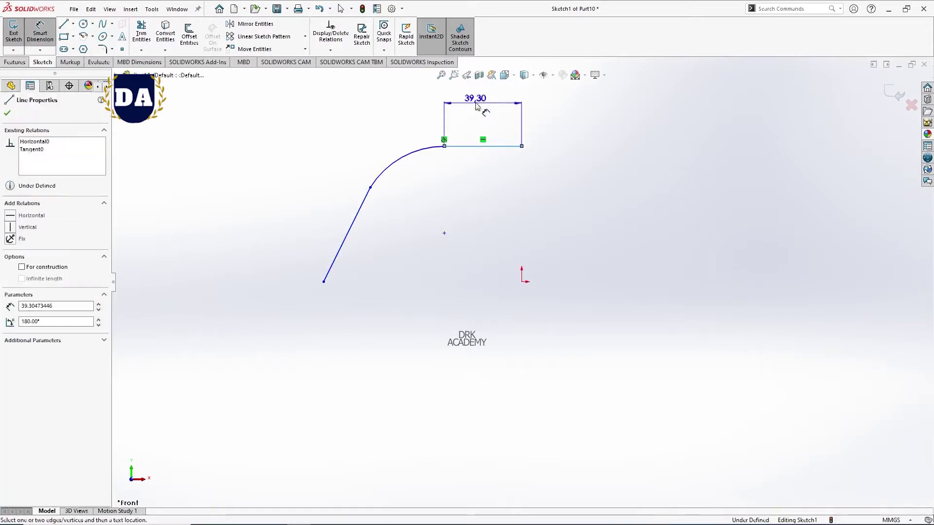
pyautogui.click(476, 103)
pyautogui.write('20')
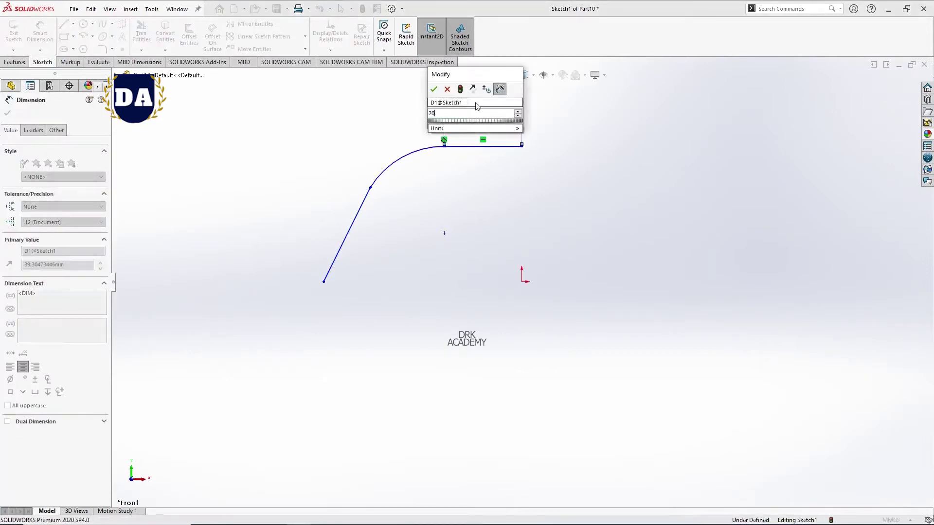
pyautogui.write('5,')
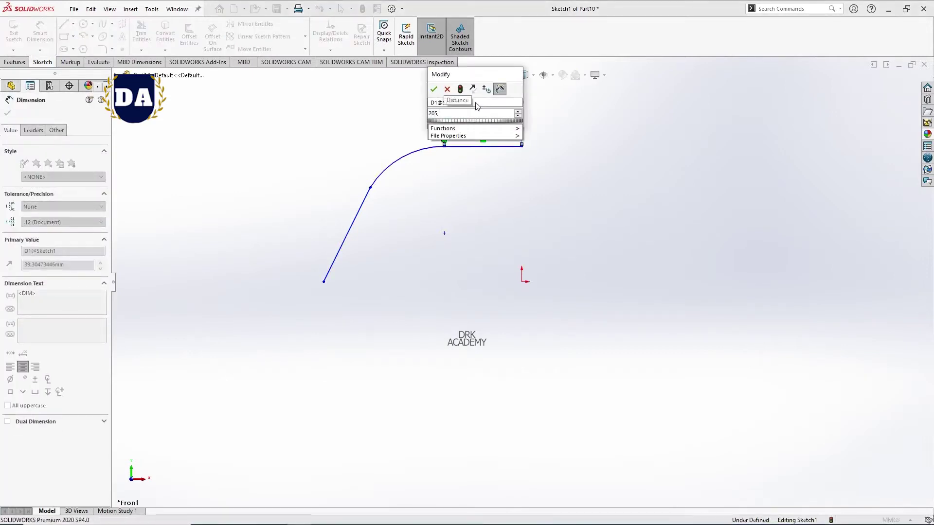
pyautogui.write('95')
pyautogui.press('Return')
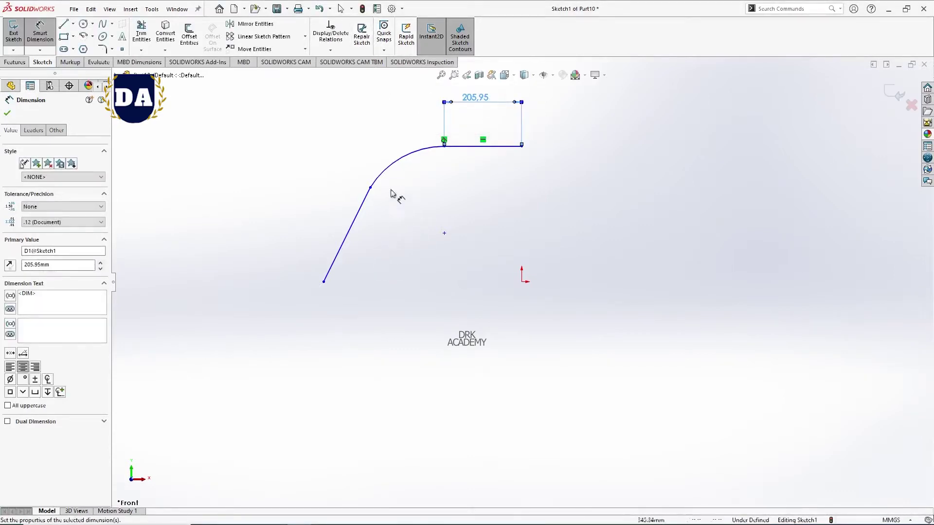
pyautogui.click(379, 154)
pyautogui.click(363, 138)
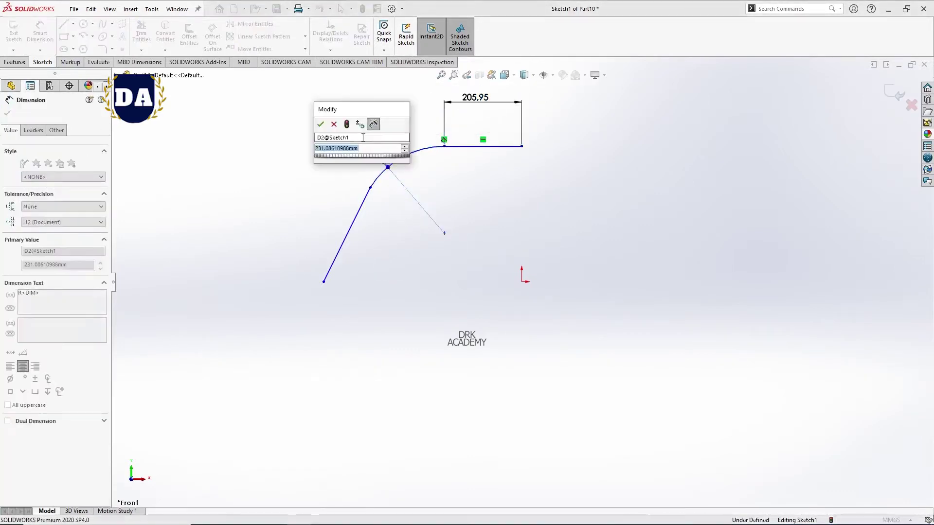
pyautogui.write('100')
pyautogui.press('Return')
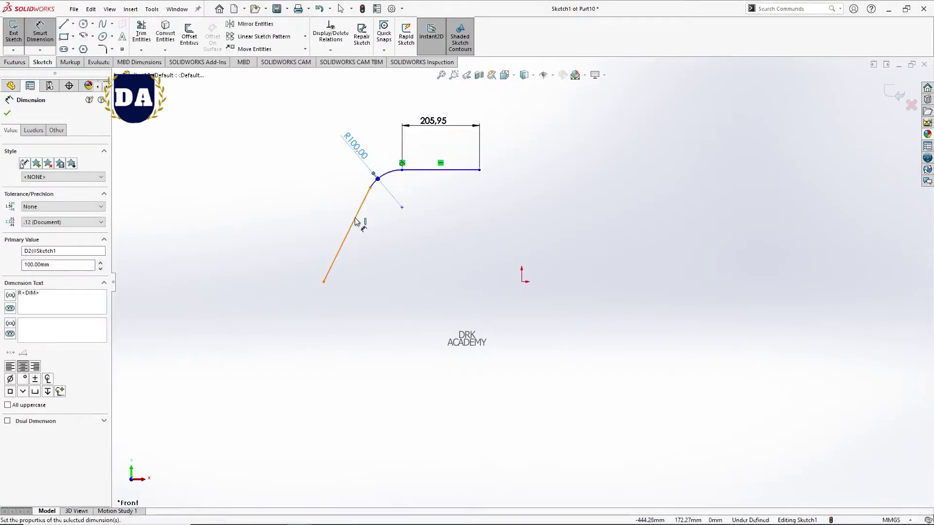
# Place a dimension on the slanted line, then delete the stray 251.28 dimension
pyautogui.click(355, 222)
pyautogui.click(306, 216)
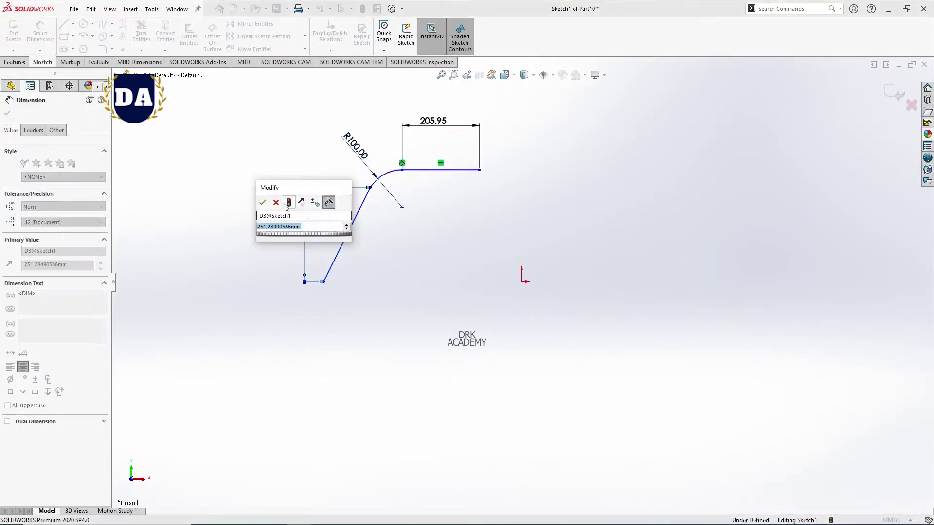
pyautogui.press('Return')
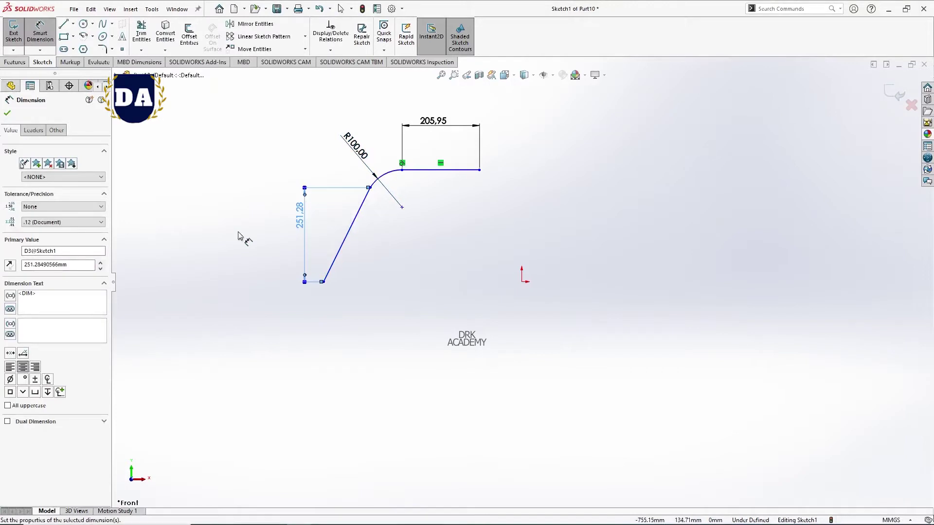
pyautogui.rightClick(238, 236)
pyautogui.click(258, 269)
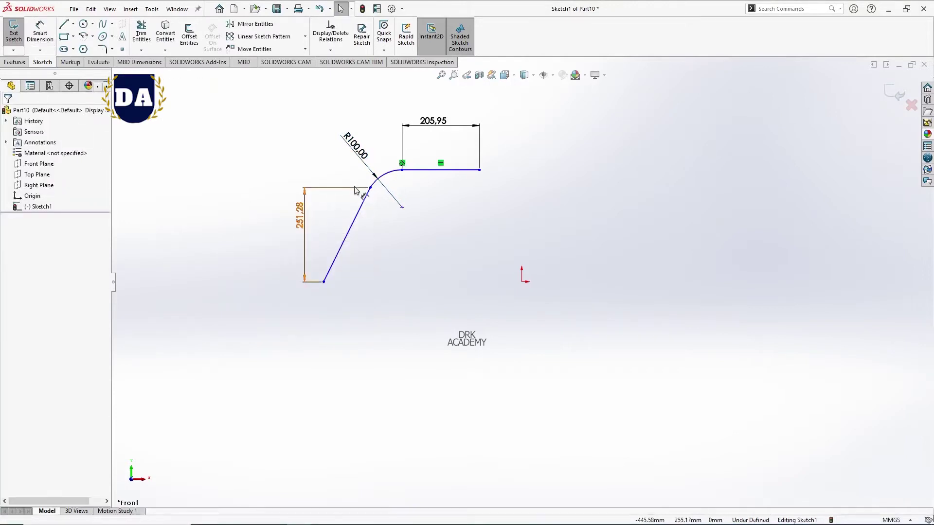
pyautogui.click(354, 189)
pyautogui.press('Delete')
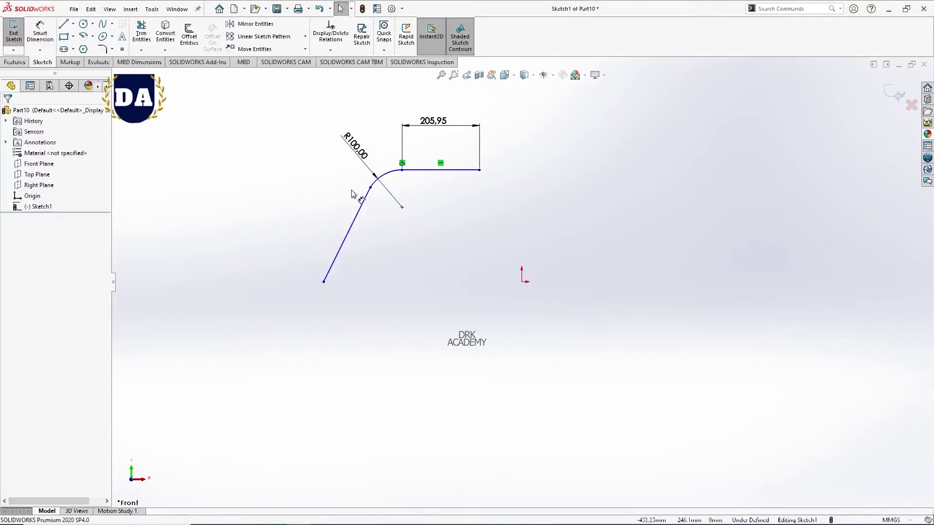
# Dimension the slanted line to 580 mm
pyautogui.moveTo(365, 310); pyautogui.dragTo(386, 233, button='right')
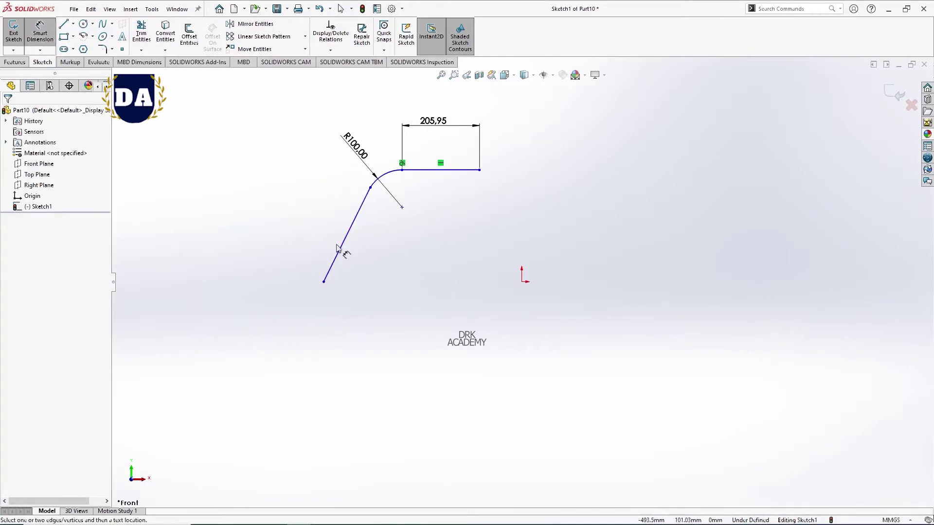
pyautogui.click(341, 245)
pyautogui.click(338, 213)
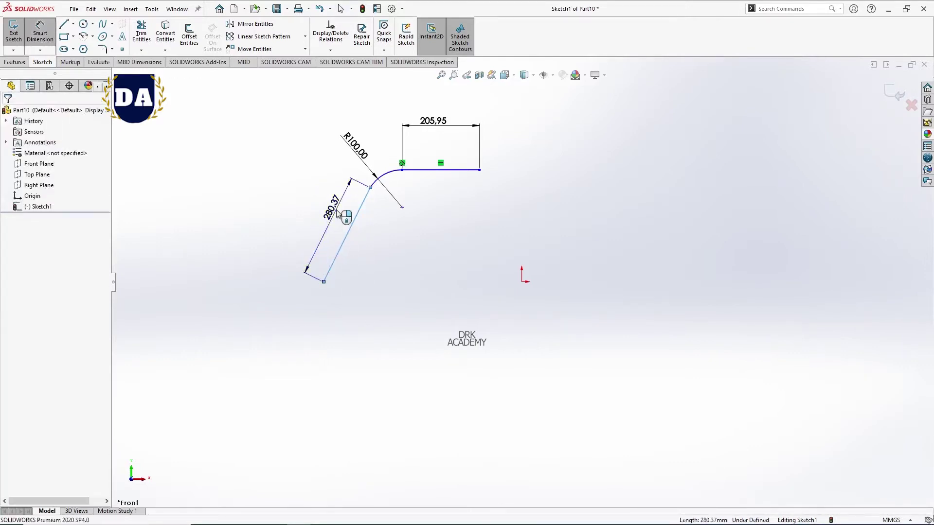
pyautogui.write('58')
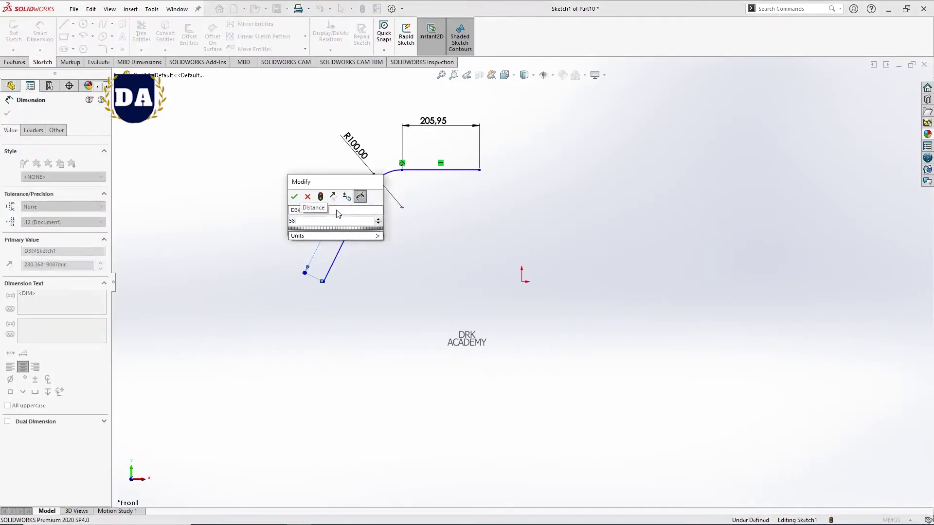
pyautogui.write('0')
pyautogui.press('Return')
pyautogui.scroll(4, 510, 284)
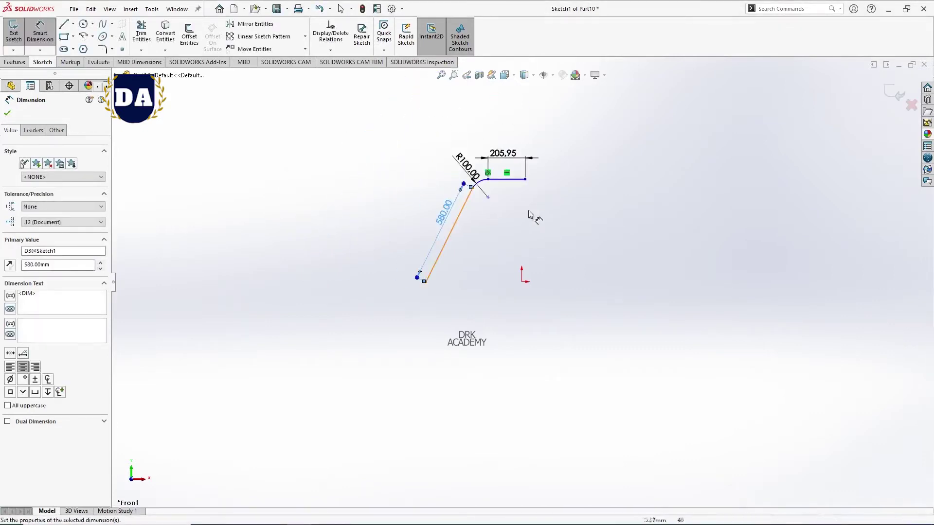
pyautogui.scroll(-2, 532, 224)
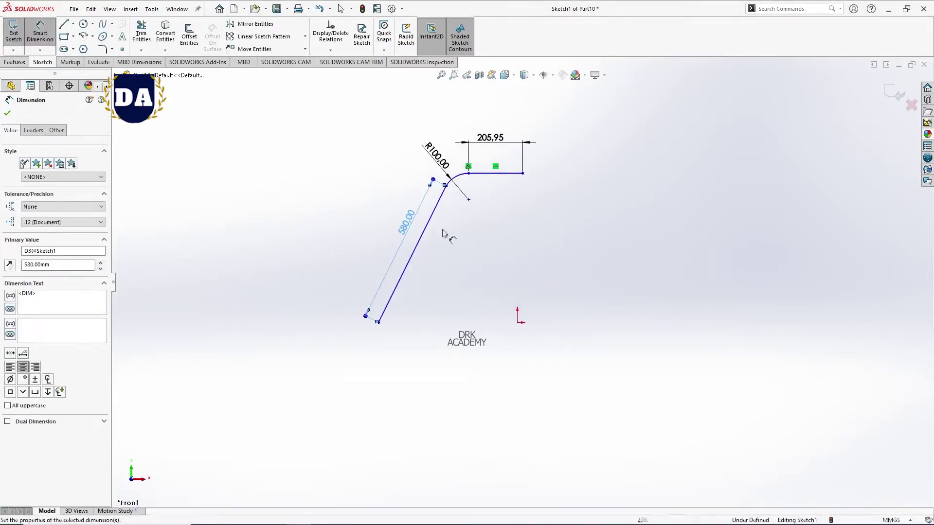
# Add a 114.72° angle dimension between the slanted line and the top line
pyautogui.click(432, 213)
pyautogui.click(481, 173)
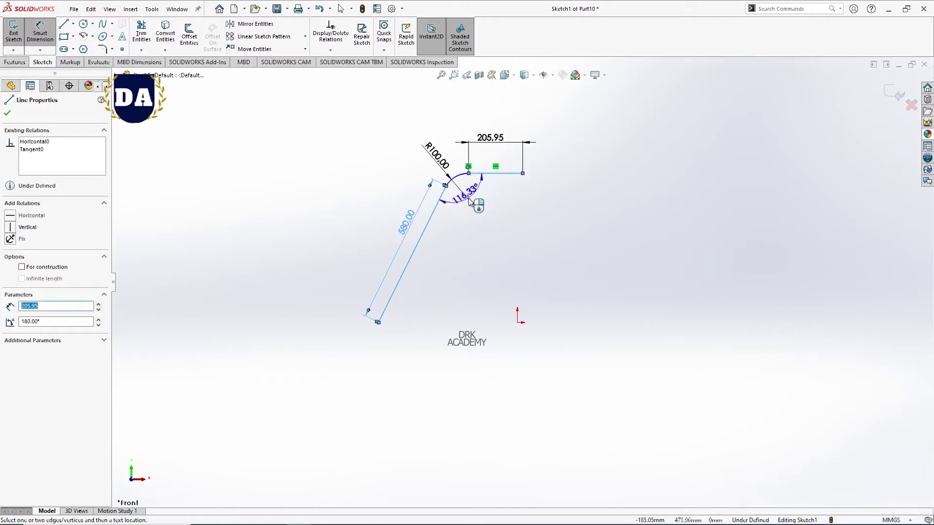
pyautogui.click(476, 222)
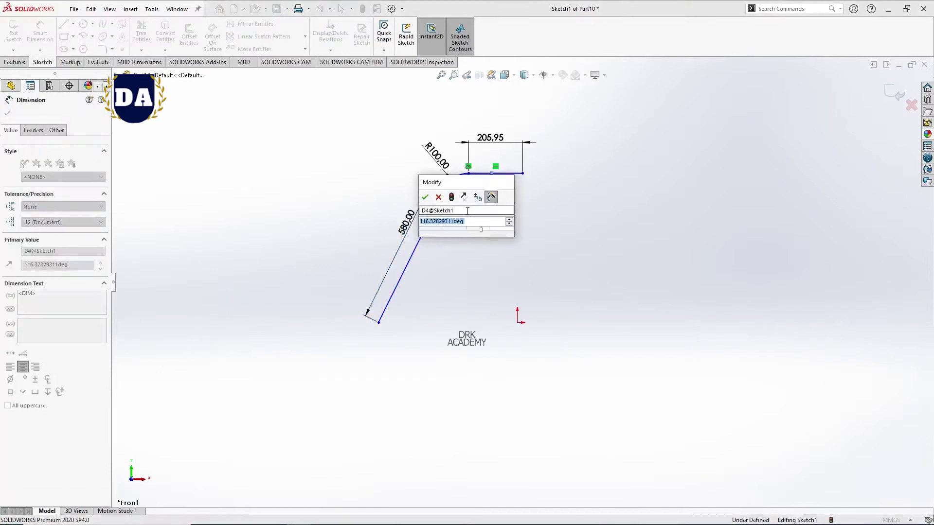
pyautogui.write('114,72')
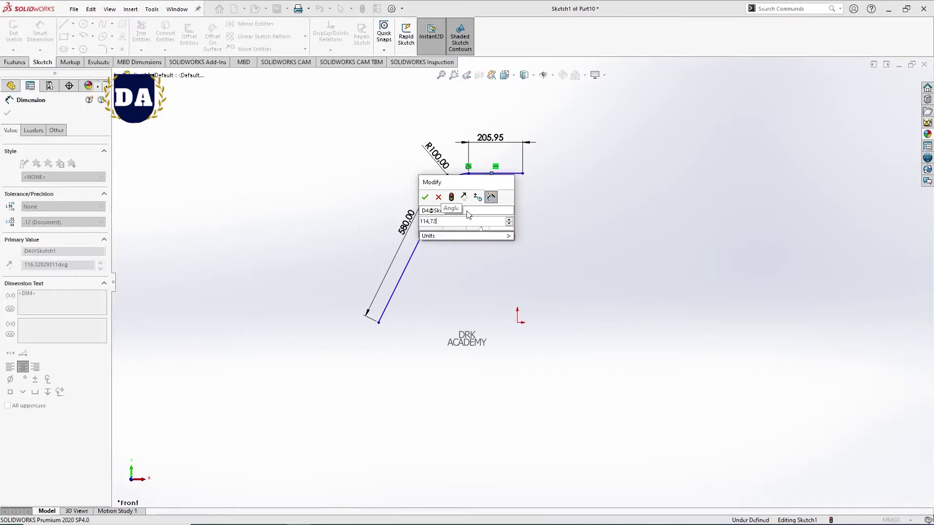
pyautogui.press('Escape')
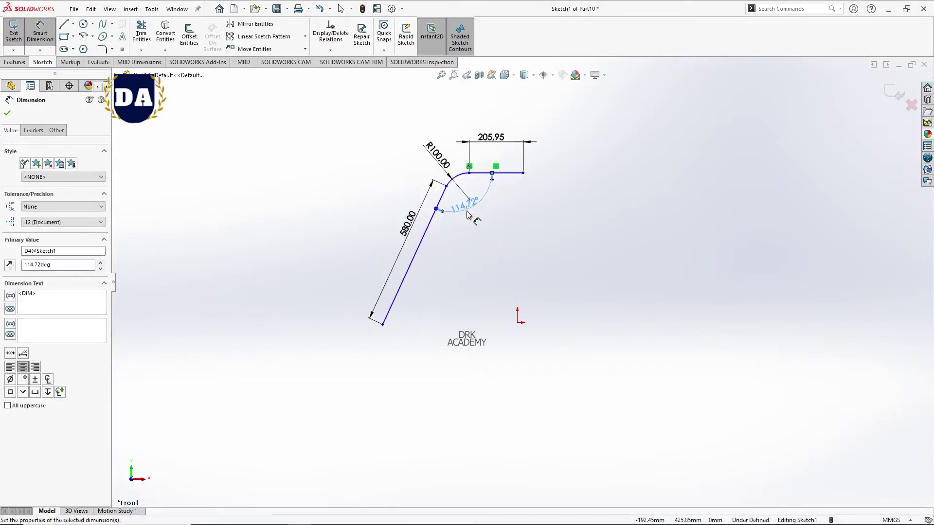
pyautogui.rightClick(518, 230)
pyautogui.click(474, 305)
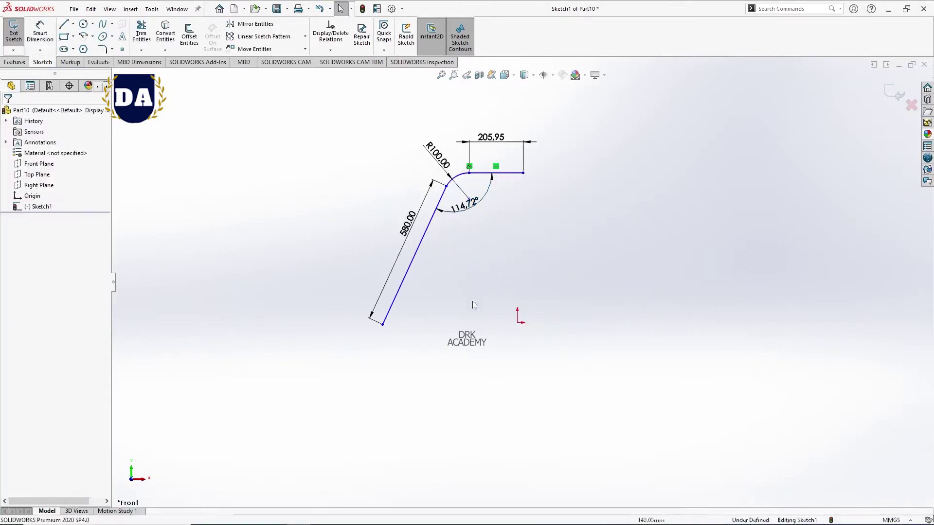
# Align the slanted line's end horizontally and the top line's end vertically with the origin
pyautogui.click(382, 324)
pyautogui.keyDown('ctrl'); pyautogui.click(517, 322); pyautogui.keyUp('ctrl')
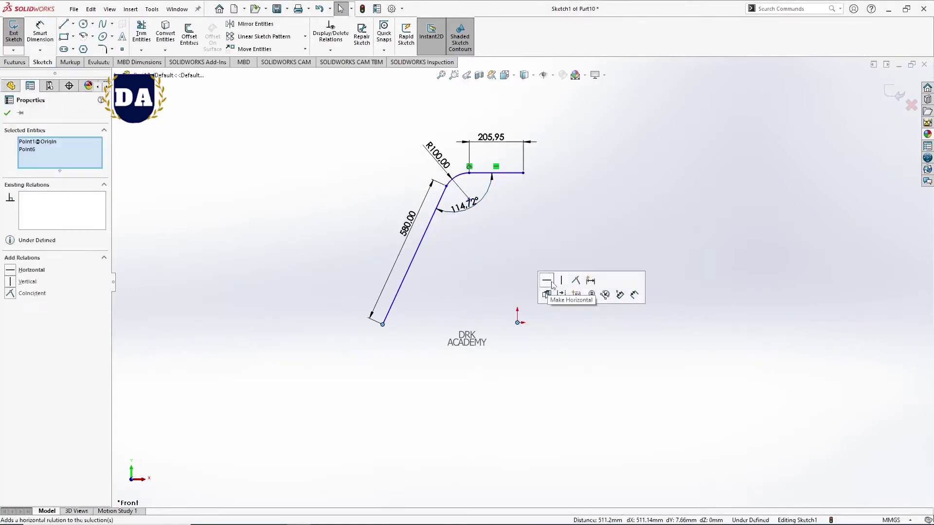
pyautogui.click(543, 332)
pyautogui.click(524, 171)
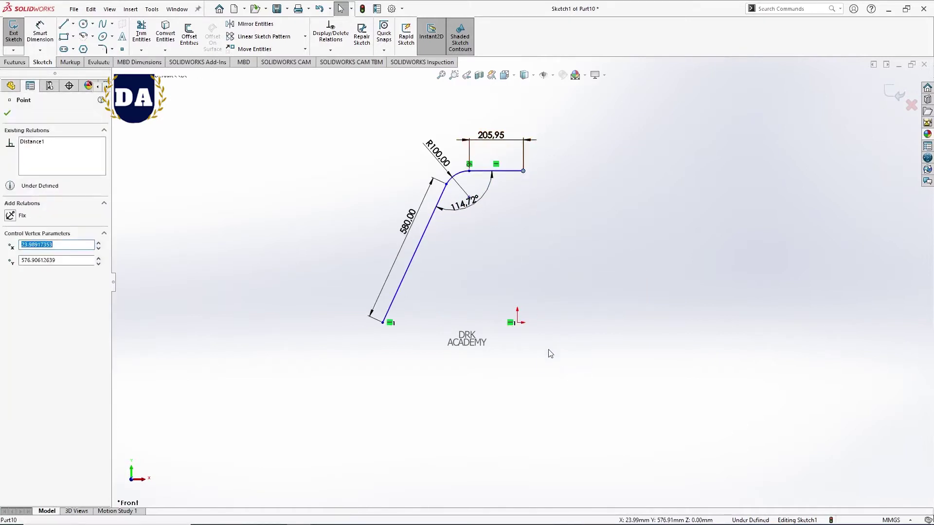
pyautogui.keyDown('ctrl'); pyautogui.click(517, 323); pyautogui.keyUp('ctrl')
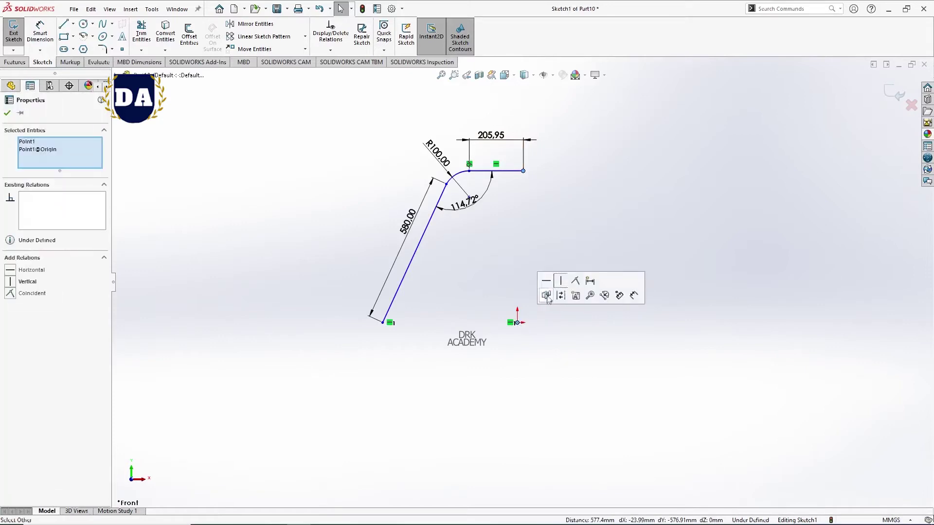
pyautogui.click(558, 281)
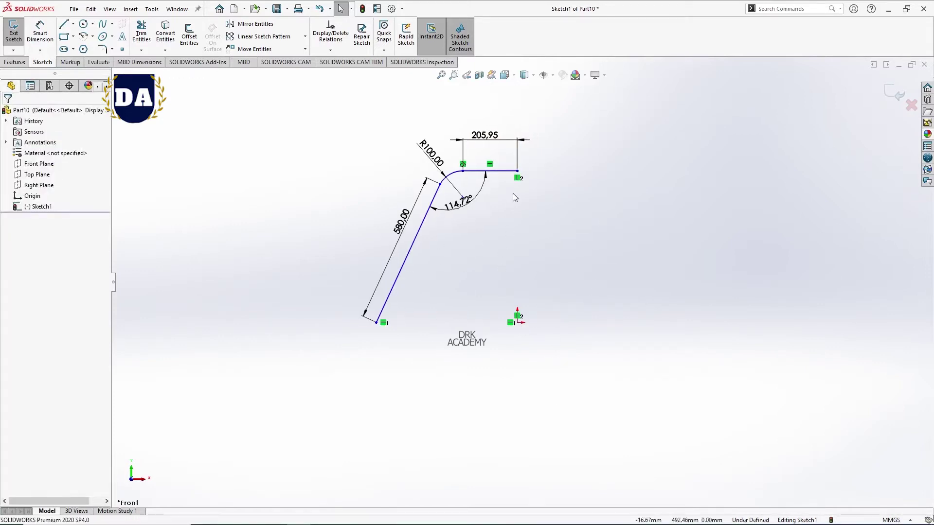
# Make the arc tangent to the slanted line, then start an Extruded Boss/Base
pyautogui.scroll(-3, 433, 162)
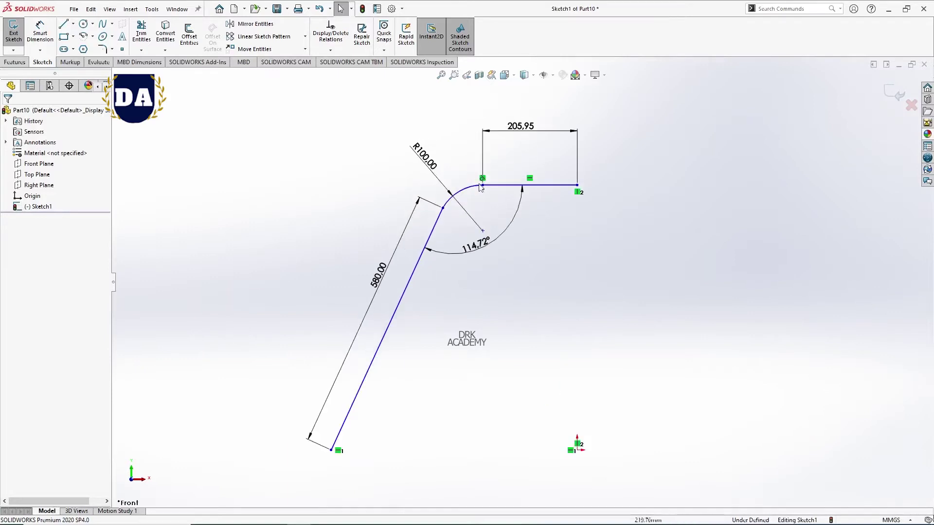
pyautogui.scroll(-3, 468, 151)
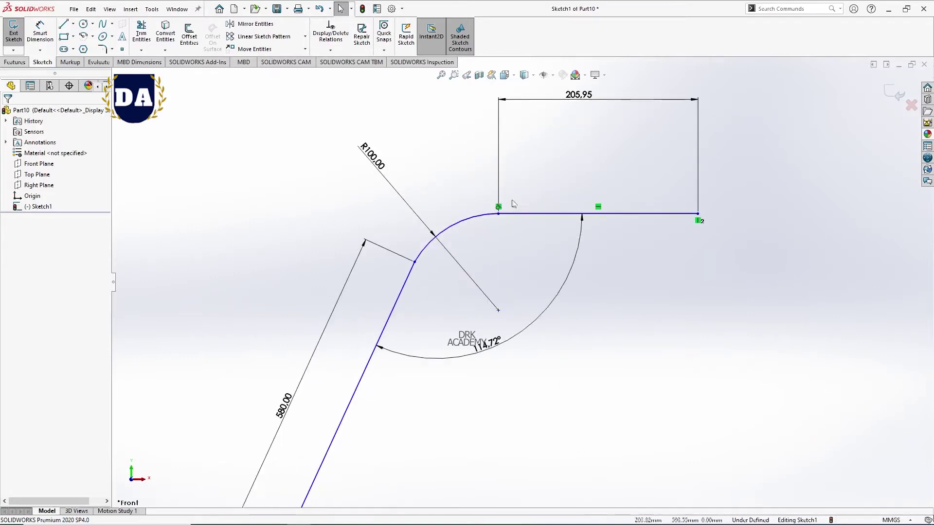
pyautogui.click(428, 254)
pyautogui.keyDown('ctrl'); pyautogui.click(407, 277); pyautogui.keyUp('ctrl')
pyautogui.click(29, 272)
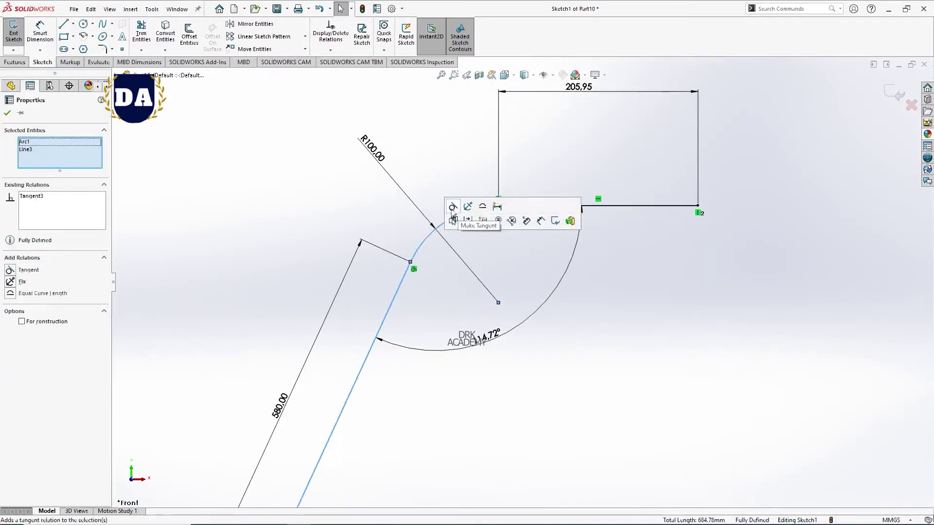
pyautogui.click(321, 258)
pyautogui.scroll(3, 554, 370)
pyautogui.scroll(2, 554, 369)
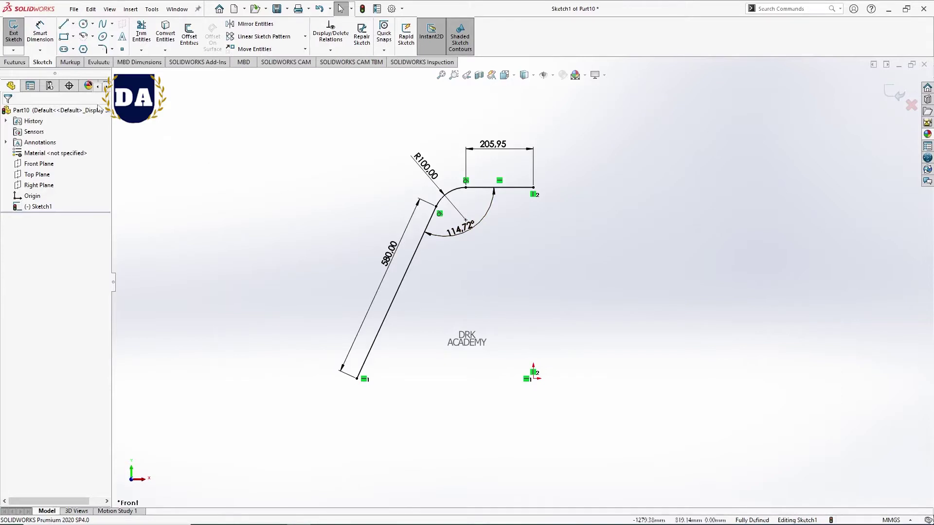
pyautogui.click(15, 62)
pyautogui.click(17, 35)
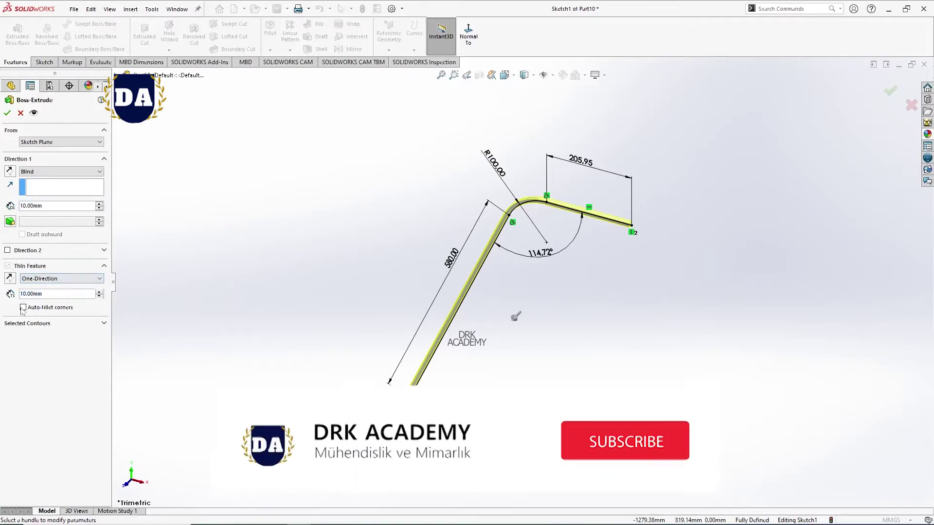
# Reverse the thin-feature direction so the 10 mm wall lies inside the bend
pyautogui.click(9, 279)
pyautogui.click(8, 279)
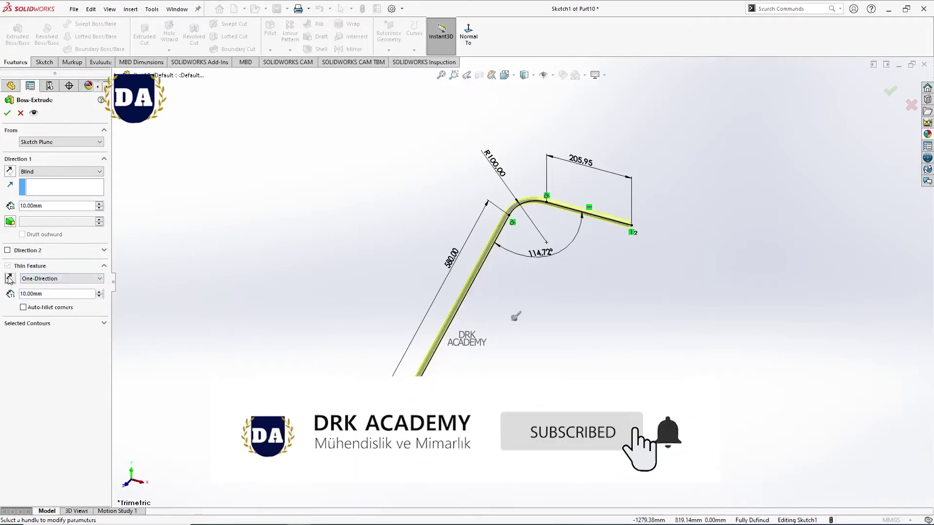
pyautogui.scroll(-2, 544, 311)
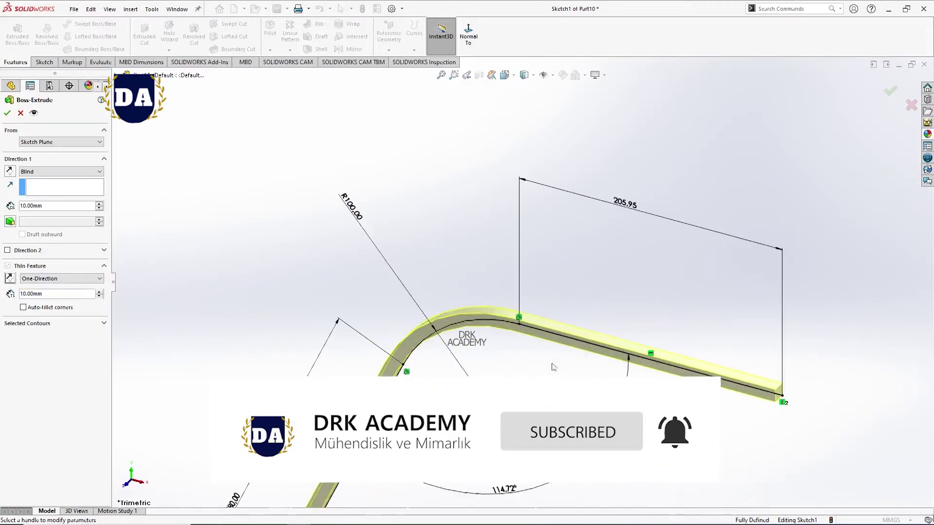
pyautogui.scroll(-3, 552, 365)
pyautogui.scroll(-3, 535, 370)
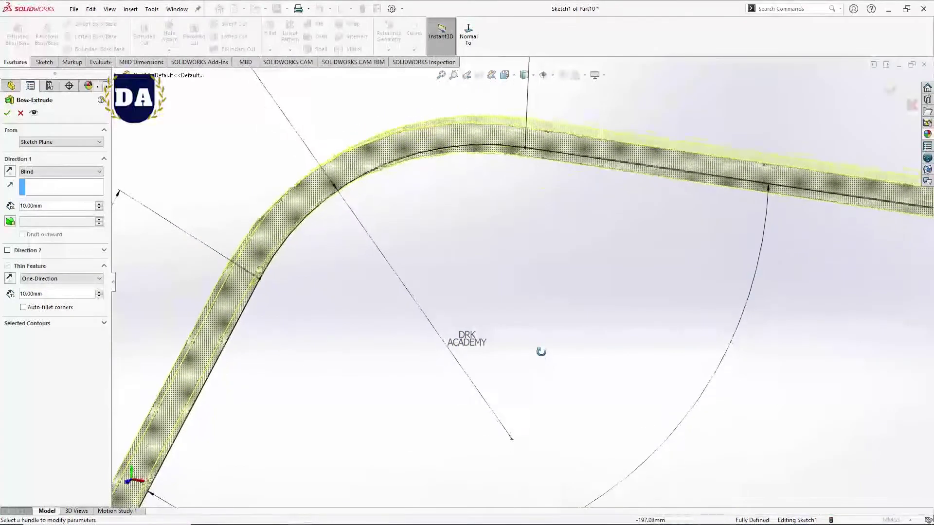
pyautogui.moveTo(537, 349); pyautogui.dragTo(538, 354, button='middle')
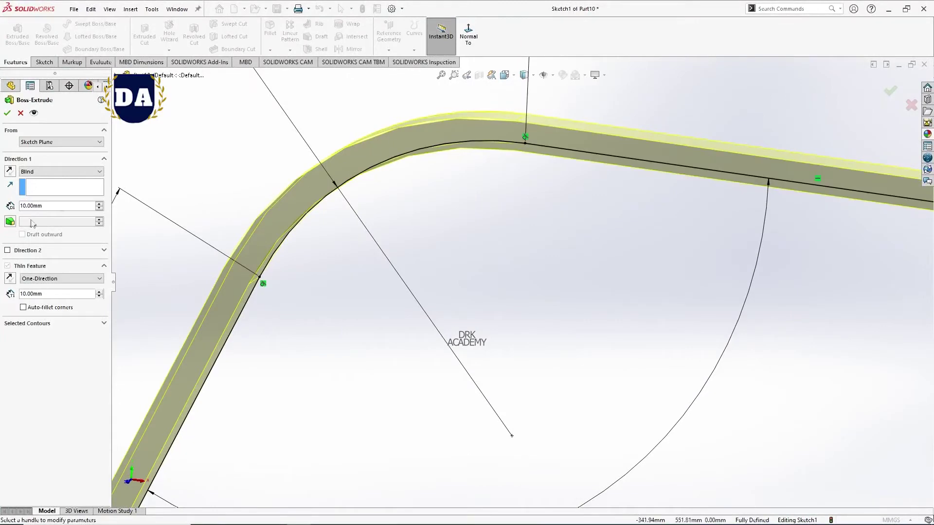
pyautogui.click(9, 279)
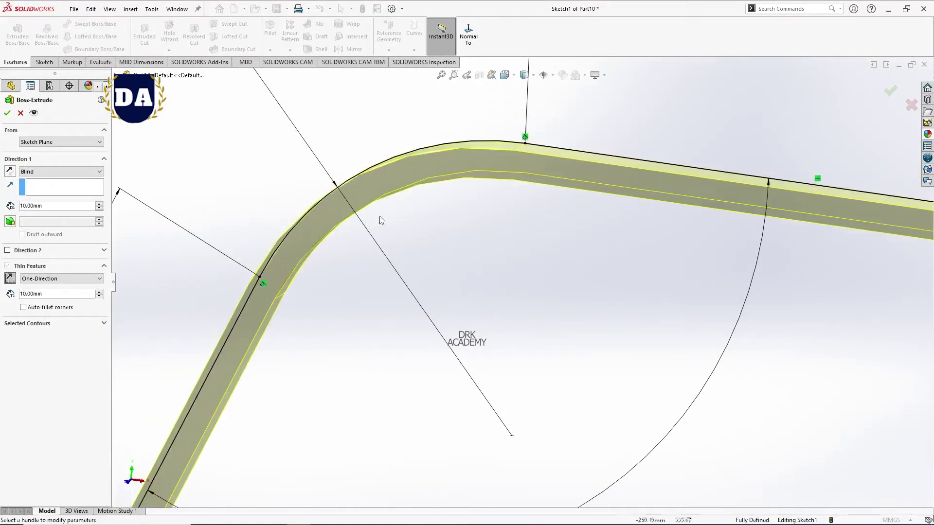
pyautogui.press('z')
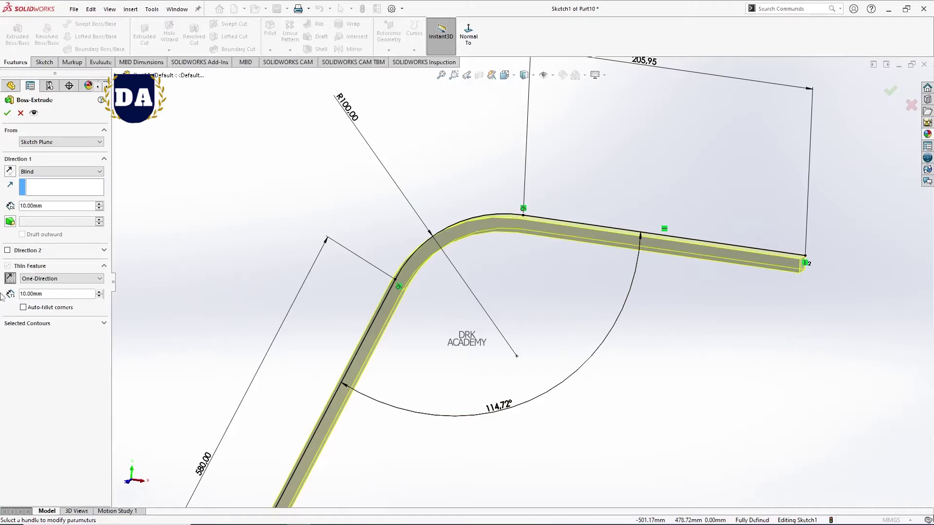
# Extrude the thin profile Mid Plane to 1000 mm and confirm Extrude-Thin1
pyautogui.click(50, 171)
pyautogui.click(55, 214)
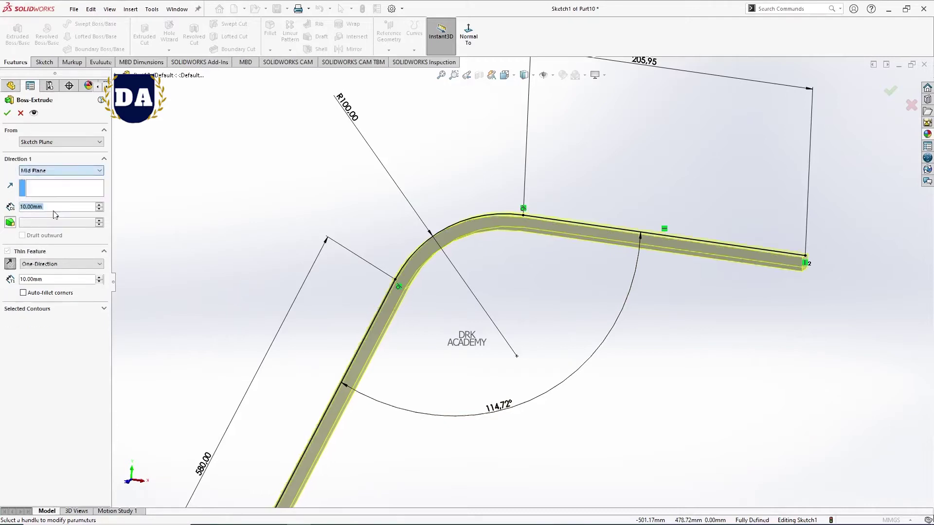
pyautogui.write('1000')
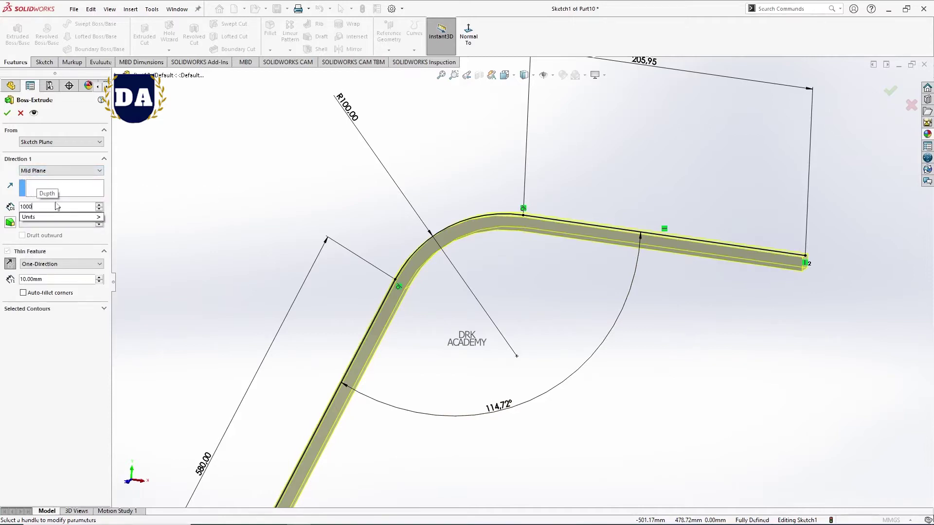
pyautogui.press('Return')
pyautogui.press('z')
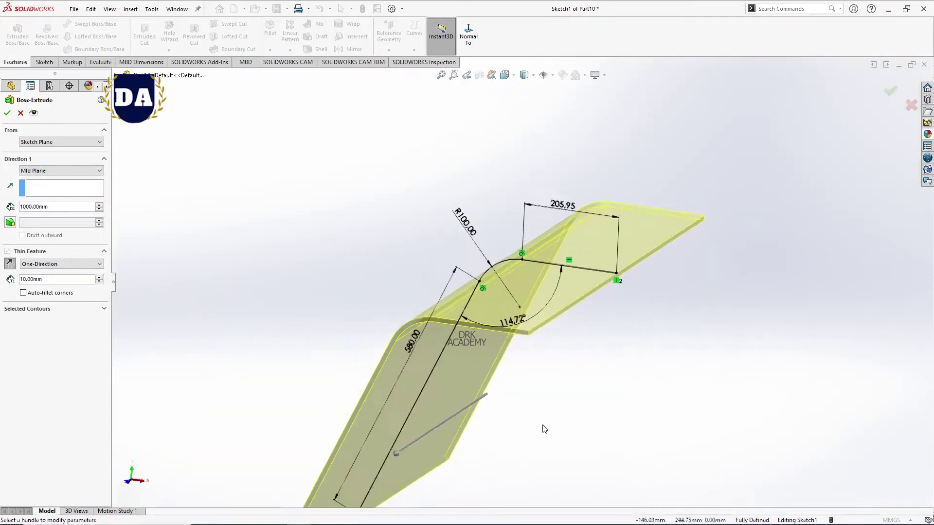
pyautogui.click(7, 117)
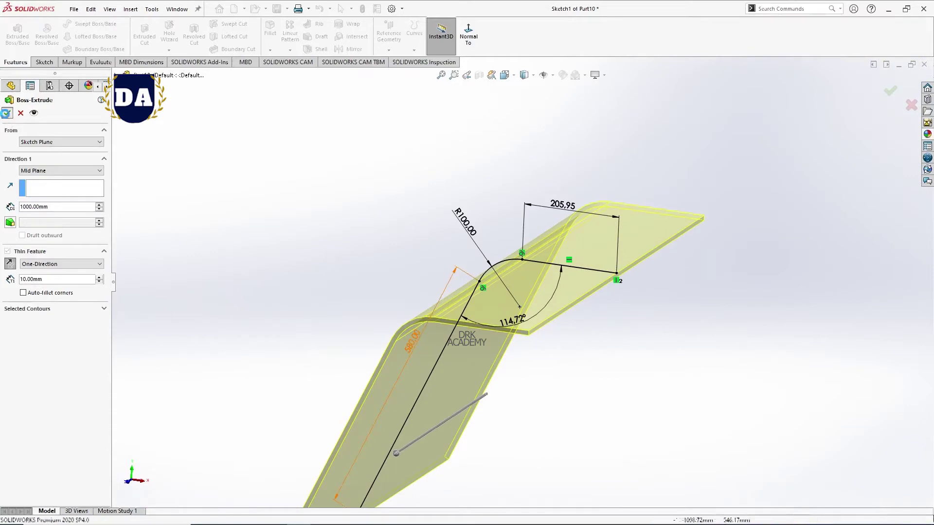
pyautogui.moveTo(449, 370)
pyautogui.mouseDown(button='middle')
pyautogui.moveTo(507, 375)
pyautogui.moveTo(499, 432)
pyautogui.mouseUp(button='middle')
pyautogui.moveTo(569, 440)
pyautogui.mouseDown(button='middle')
pyautogui.moveTo(585, 379)
pyautogui.moveTo(619, 436)
pyautogui.mouseUp(button='middle')
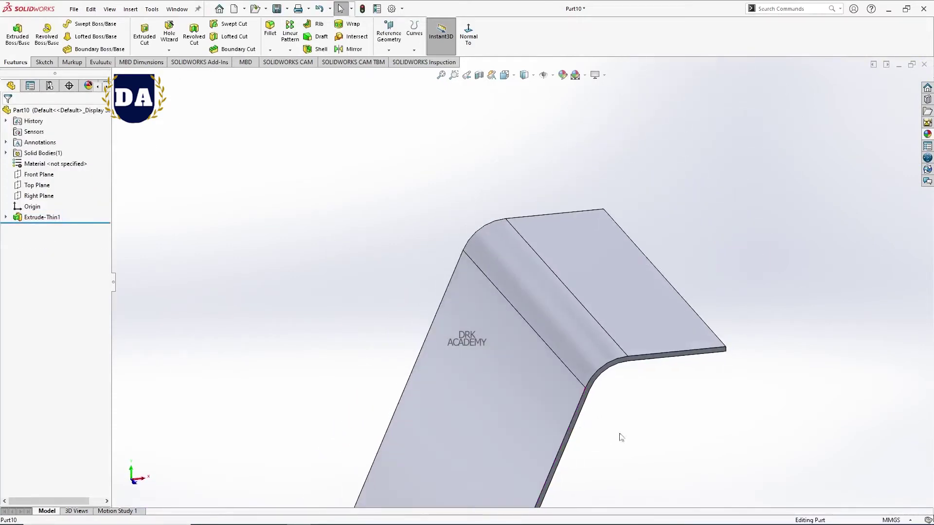
# Open Sketch2 on the flat top flange face, viewed Normal To, with the Rectangle tool
pyautogui.scroll(3, 619, 436)
pyautogui.press('f')
pyautogui.click(535, 222)
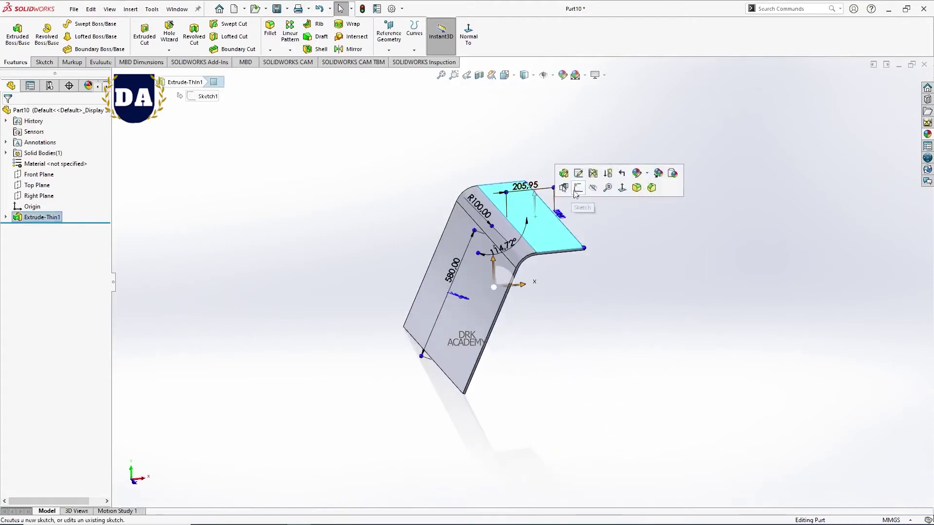
pyautogui.click(579, 189)
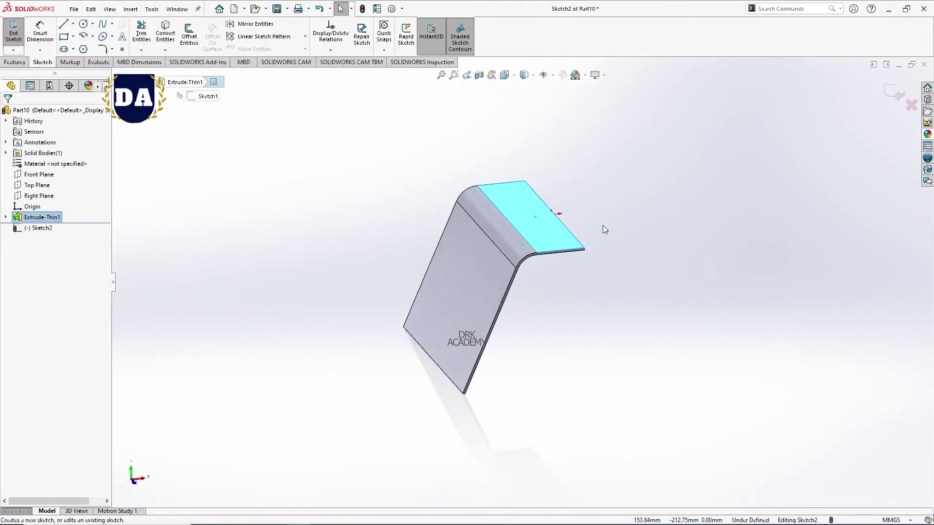
pyautogui.hotkey('ctrl', '8')
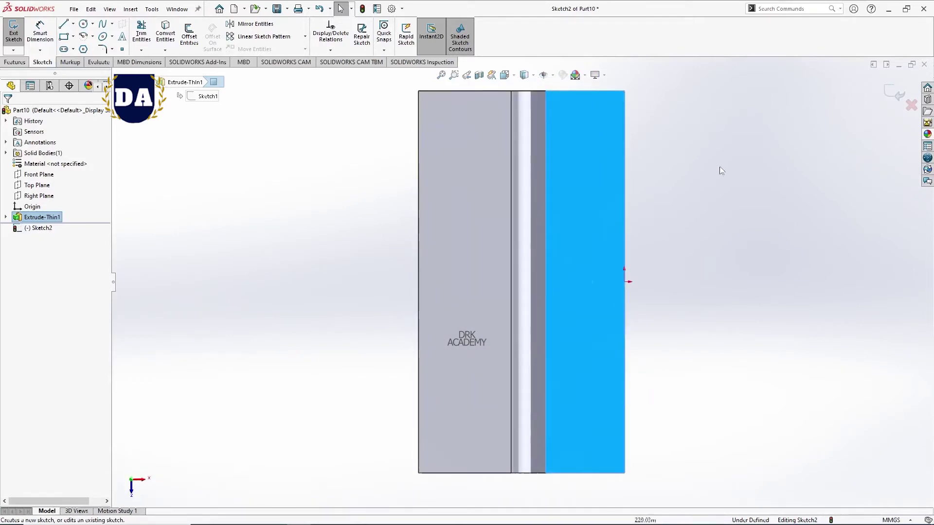
pyautogui.press('r')
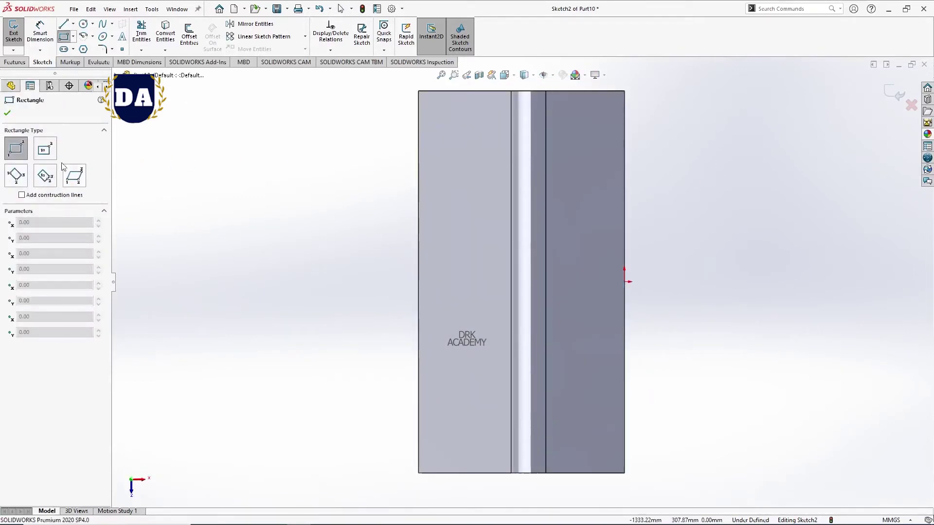
# Draw a small rectangle near the top flange's edge
pyautogui.scroll(2, 567, 150)
pyautogui.scroll(-4, 573, 170)
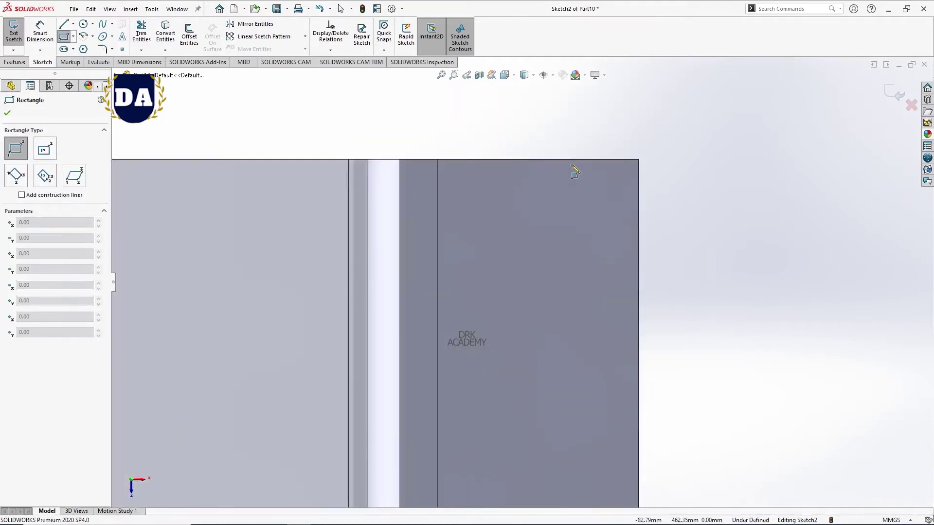
pyautogui.scroll(-2, 586, 248)
pyautogui.scroll(1, 587, 248)
pyautogui.scroll(-1, 594, 259)
pyautogui.click(490, 187)
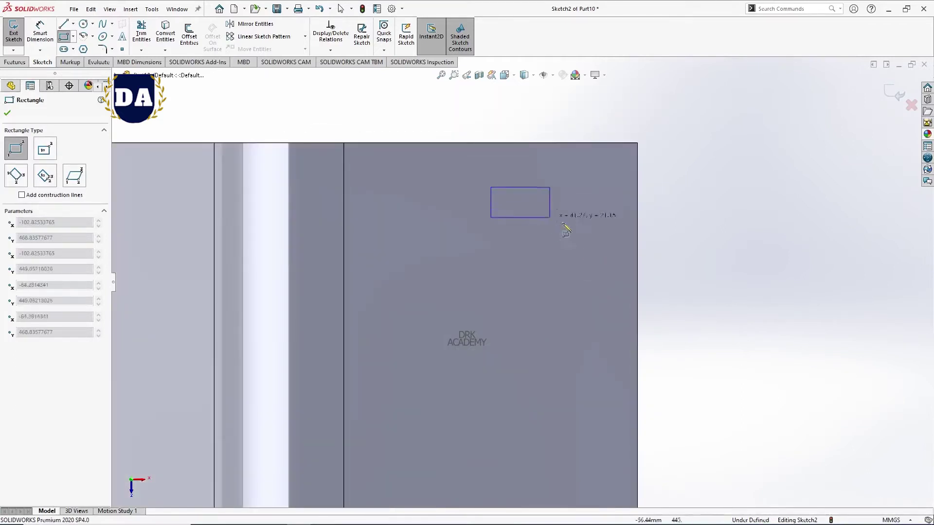
pyautogui.click(611, 209)
pyautogui.click(40, 34)
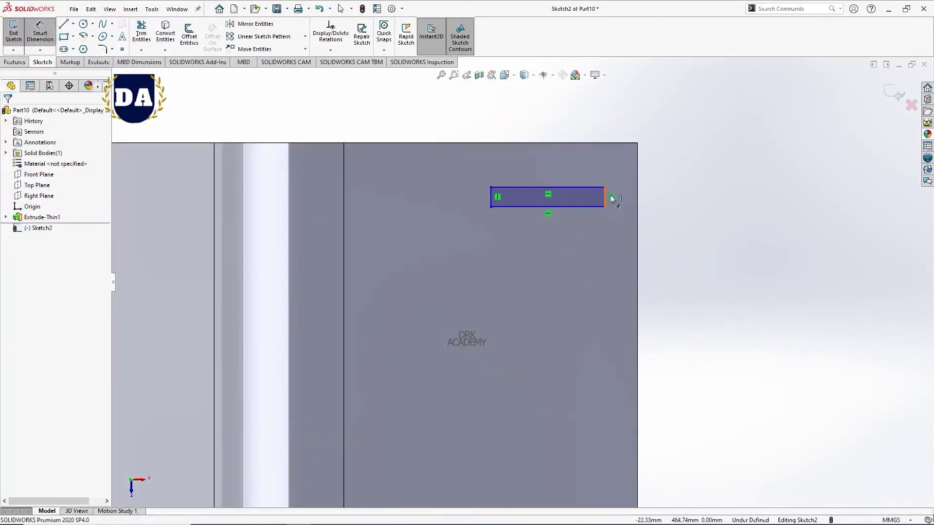
# Dimension the rectangle 20 mm from the part's side edge and 20 mm tall
pyautogui.click(606, 197)
pyautogui.click(638, 200)
pyautogui.click(618, 120)
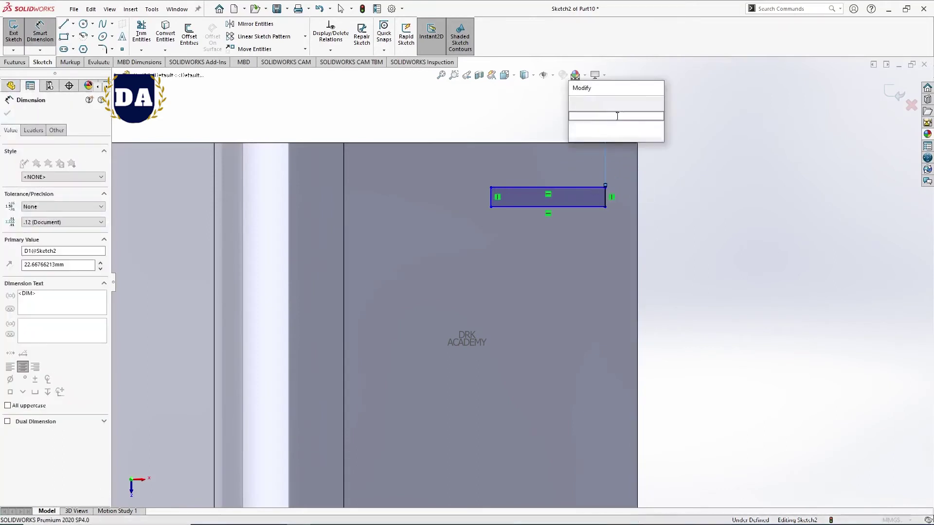
pyautogui.write('20')
pyautogui.press('Return')
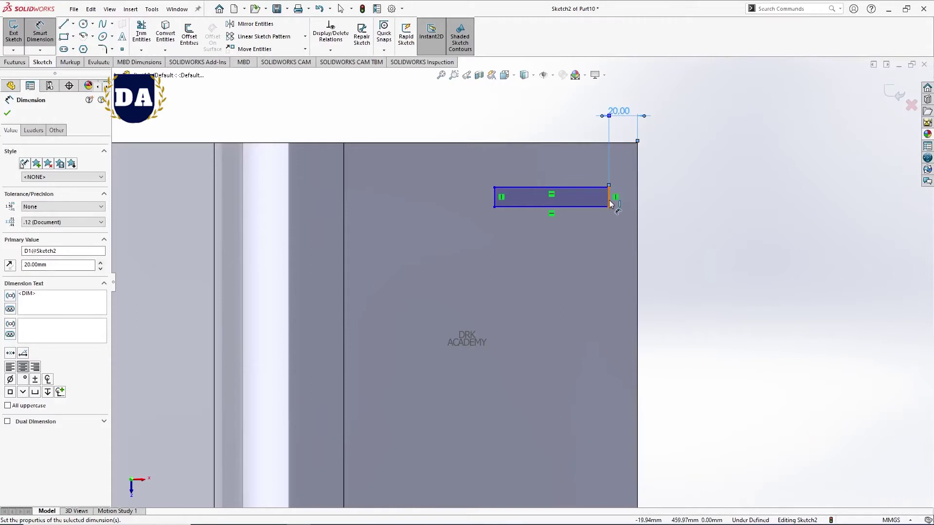
pyautogui.click(611, 203)
pyautogui.click(664, 204)
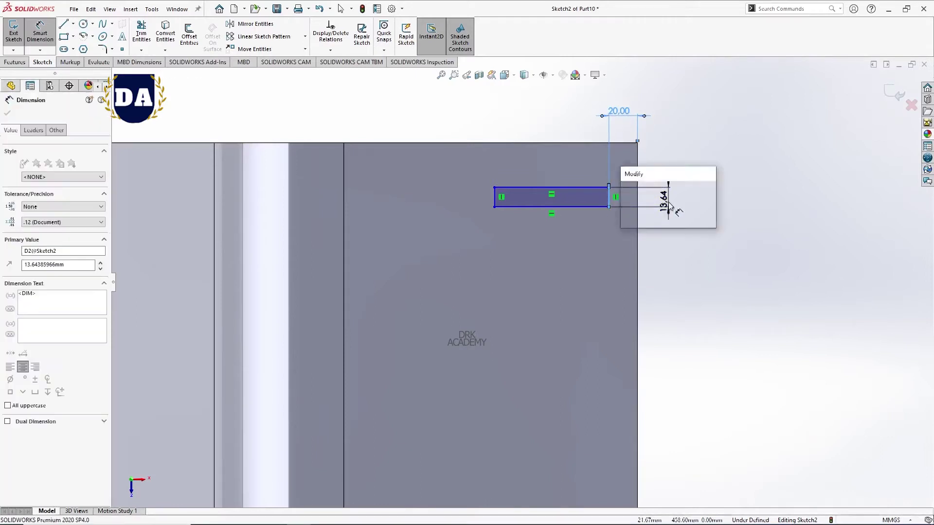
pyautogui.write('20')
pyautogui.press('Return')
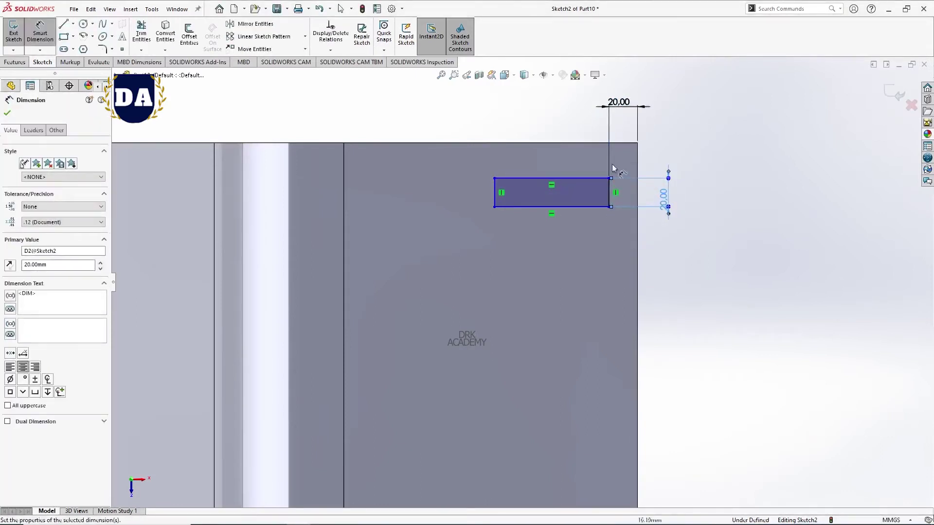
# Place the slot's top side 20 mm below the part's top edge
pyautogui.click(591, 178)
pyautogui.click(603, 143)
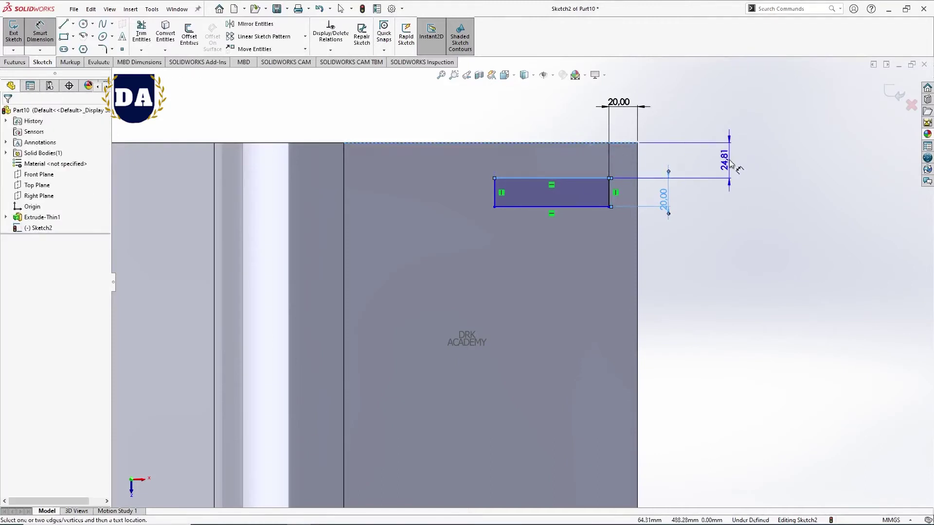
pyautogui.click(730, 165)
pyautogui.write('20')
pyautogui.press('Return')
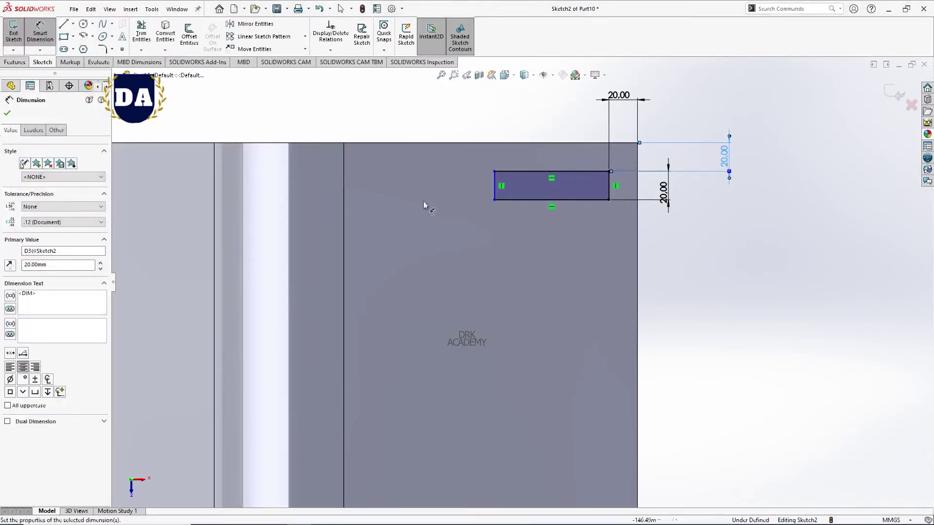
# Locate the slot 30 mm from the left edge, fully defining the rectangle
pyautogui.click(494, 180)
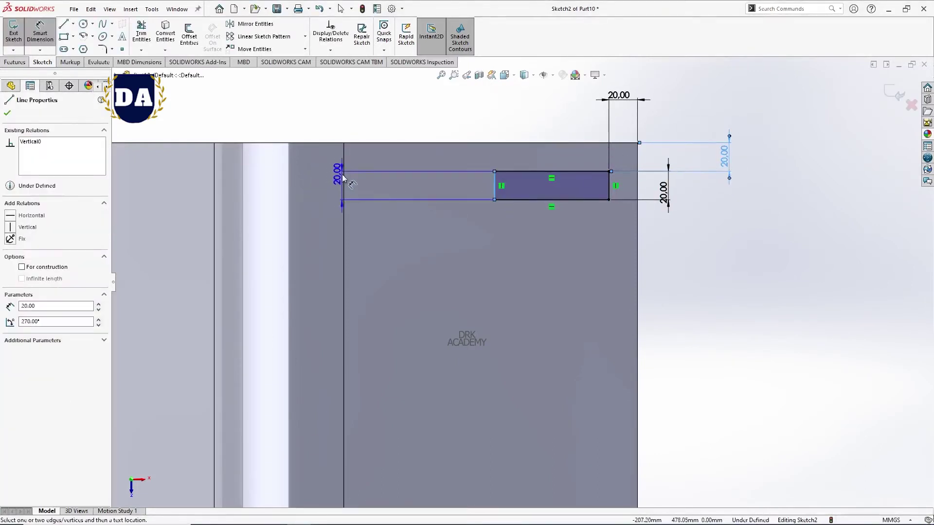
pyautogui.click(344, 176)
pyautogui.click(395, 117)
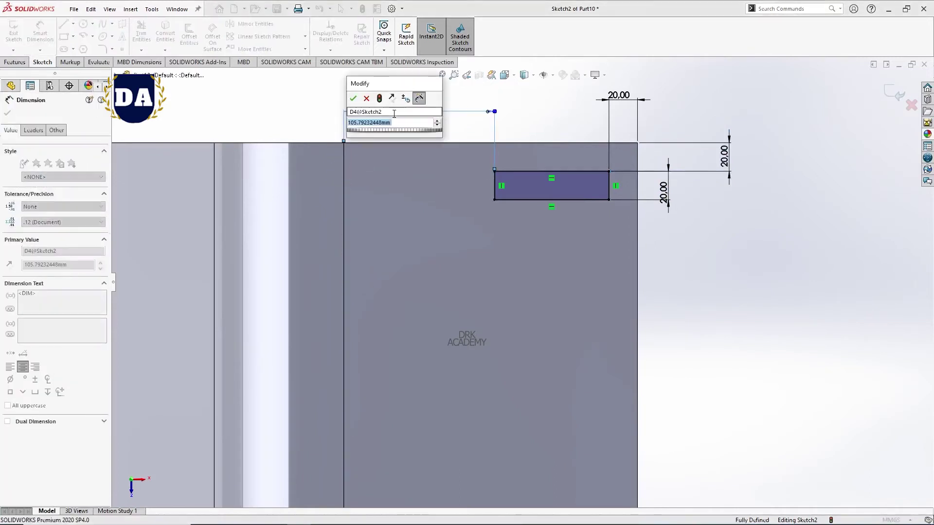
pyautogui.write('30')
pyautogui.press('Return')
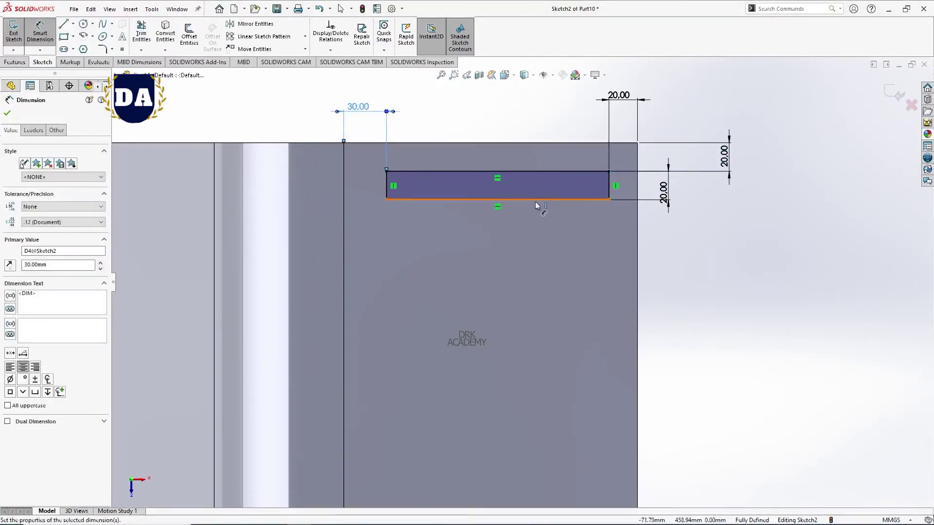
pyautogui.rightClick(673, 223)
pyautogui.click(691, 247)
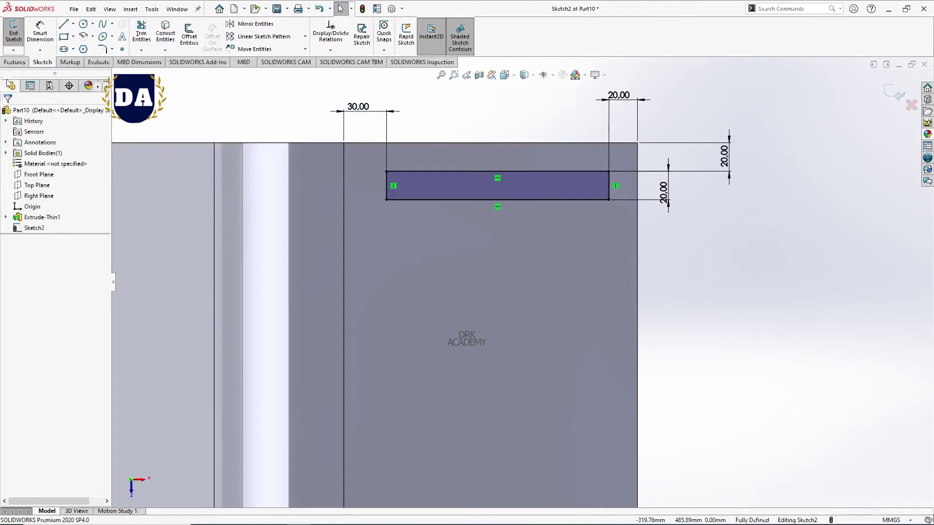
pyautogui.click(15, 62)
# Cut the rectangle sketch Through All to create Cut-Extrude1
pyautogui.click(143, 33)
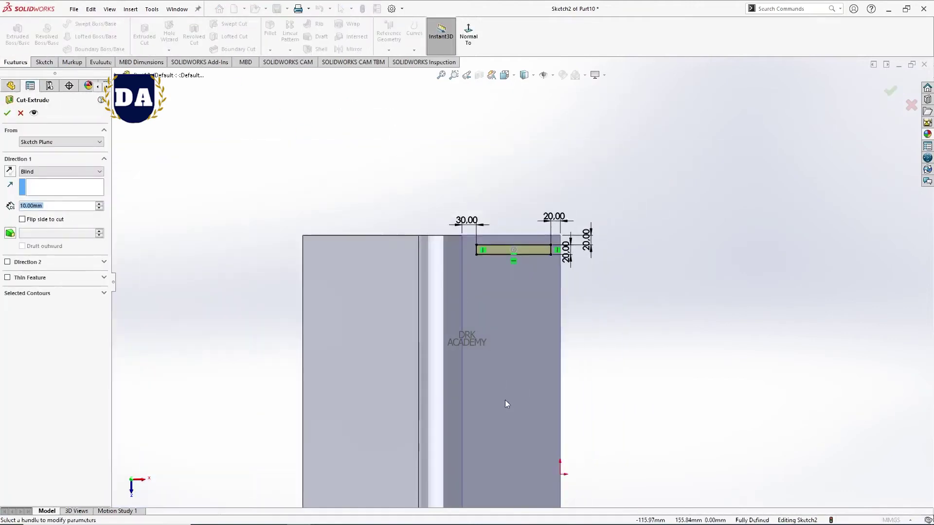
pyautogui.moveTo(506, 402)
pyautogui.mouseDown(button='middle')
pyautogui.moveTo(409, 264)
pyautogui.moveTo(488, 261)
pyautogui.moveTo(416, 317)
pyautogui.moveTo(518, 436)
pyautogui.moveTo(565, 342)
pyautogui.moveTo(567, 243)
pyautogui.moveTo(530, 209)
pyautogui.moveTo(548, 253)
pyautogui.mouseUp(button='middle')
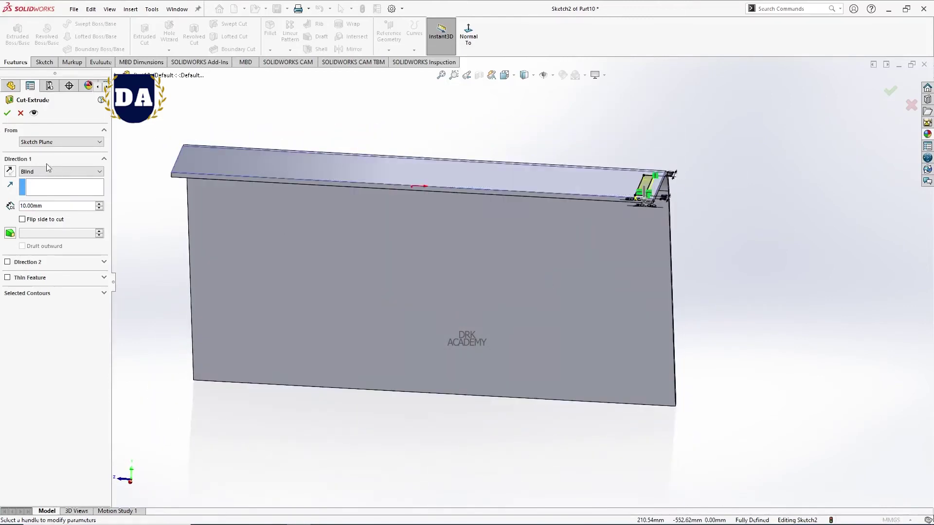
pyautogui.click(49, 171)
pyautogui.click(39, 184)
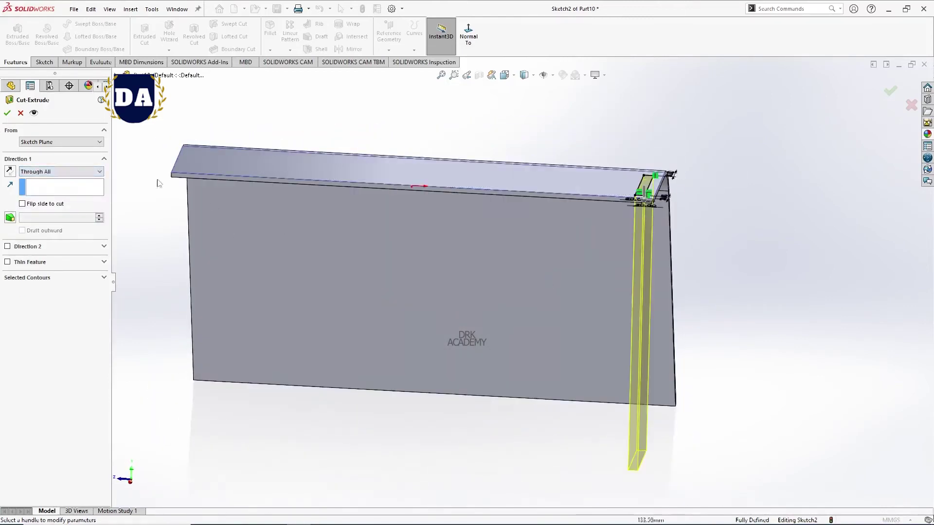
pyautogui.click(7, 113)
pyautogui.moveTo(267, 267)
pyautogui.mouseDown(button='middle')
pyautogui.moveTo(346, 317)
pyautogui.moveTo(597, 225)
pyautogui.mouseUp(button='middle')
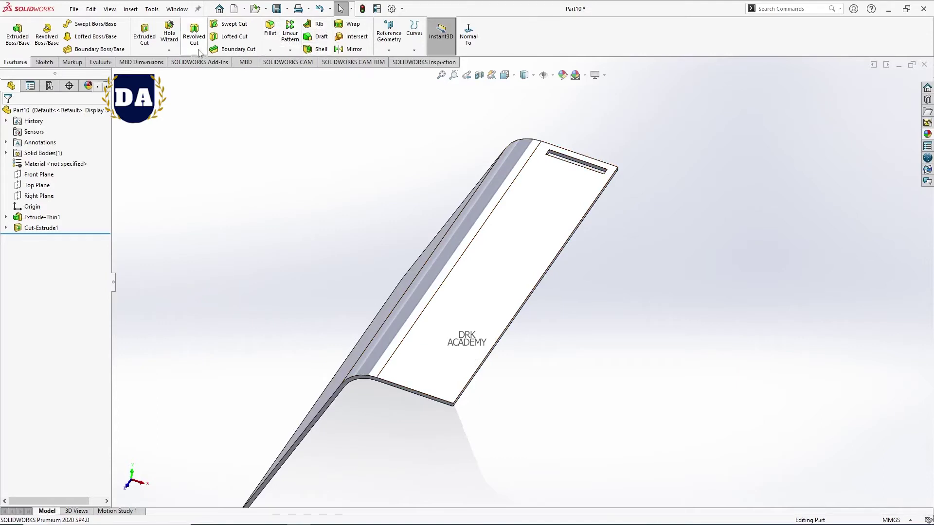
# Set up a linear pattern along the cover's long edge with Cut-Extrude1 as the feature
pyautogui.click(293, 45)
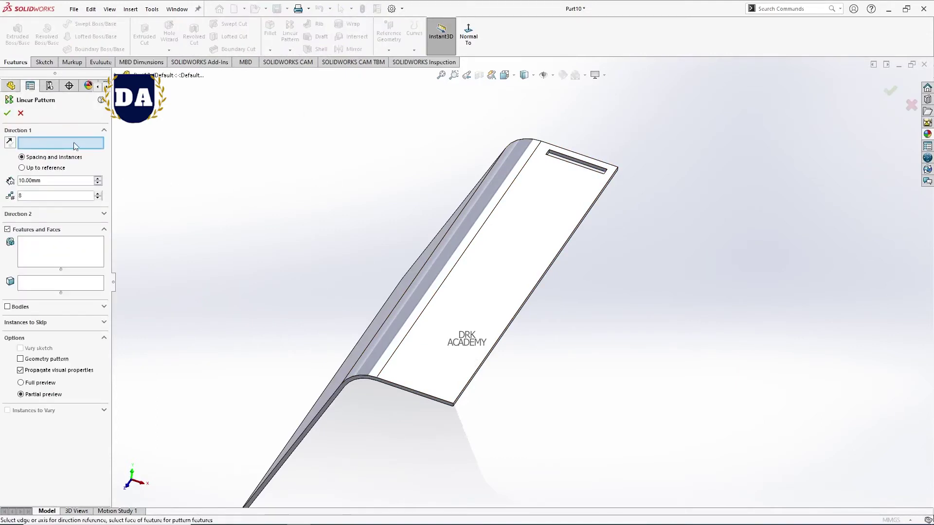
pyautogui.scroll(-5, 567, 250)
pyautogui.scroll(-2, 566, 249)
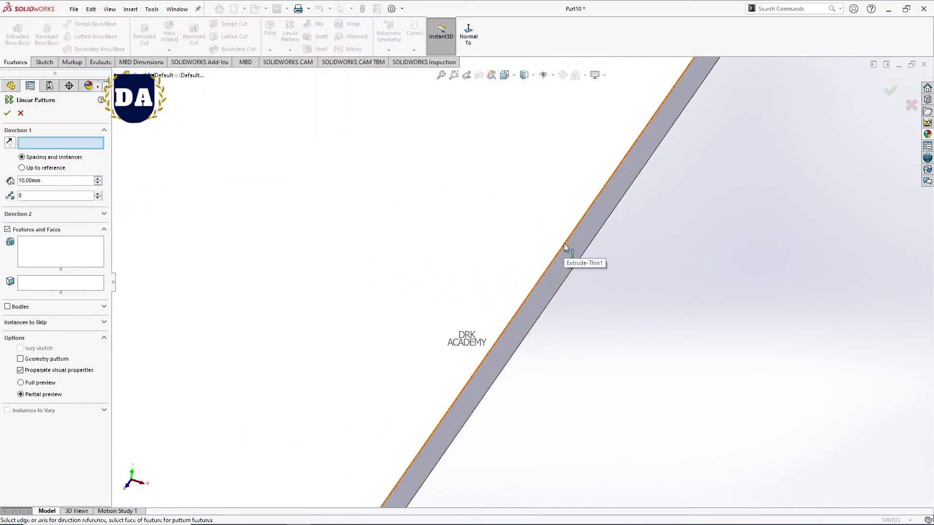
pyautogui.click(559, 258)
pyautogui.scroll(2, 567, 315)
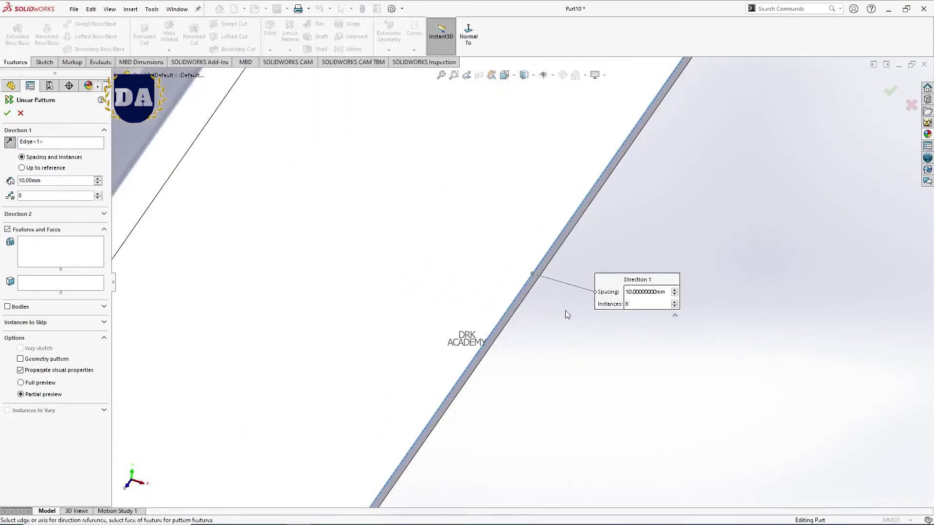
pyautogui.scroll(3, 567, 315)
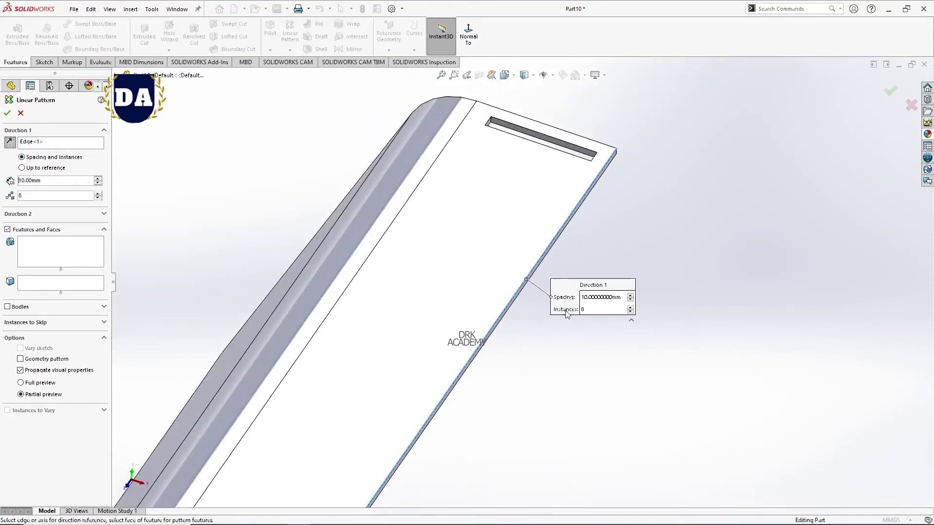
pyautogui.click(68, 253)
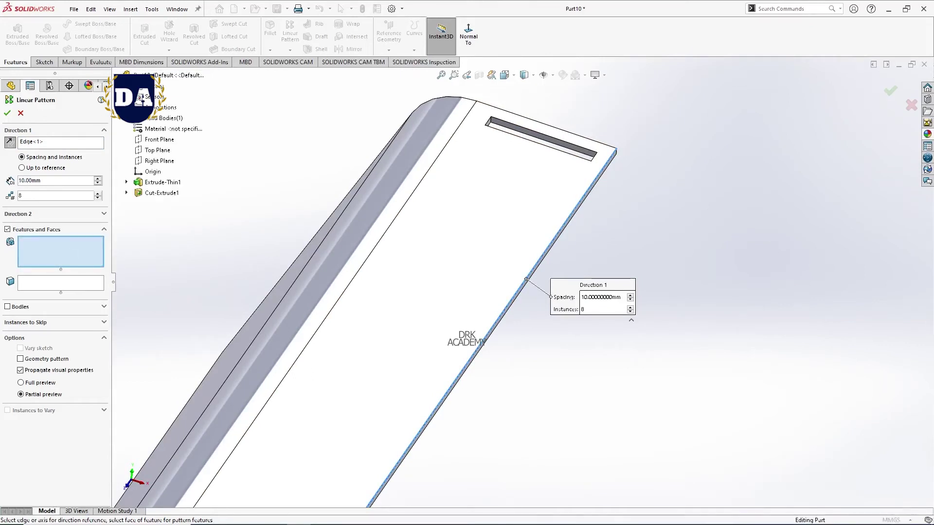
pyautogui.click(162, 192)
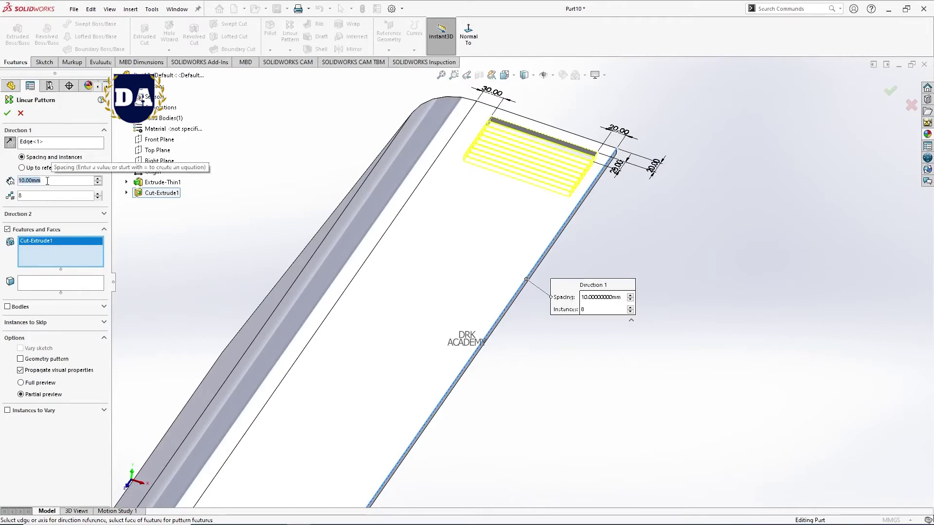
# Set 60 mm spacing and 14 instances, then confirm LPattern1
pyautogui.write('60')
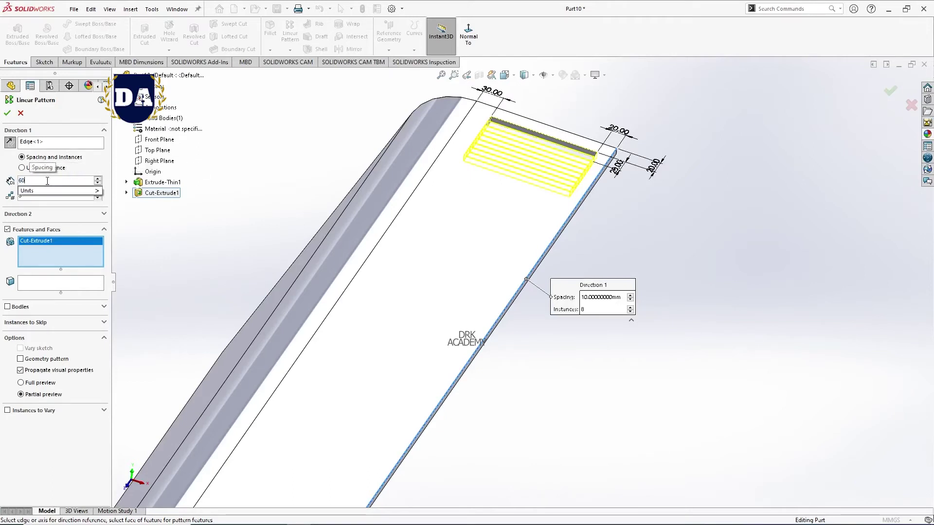
pyautogui.press('Return')
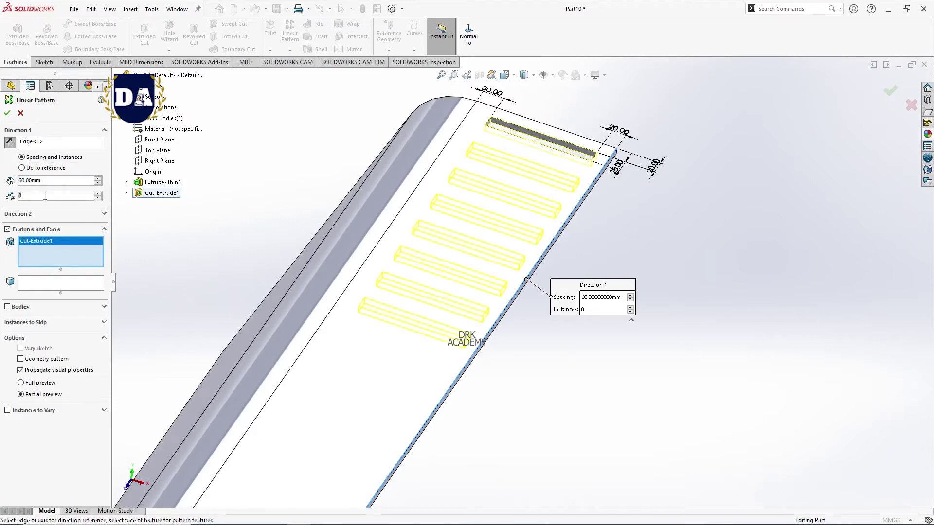
pyautogui.press('BackSpace')
pyautogui.write('14')
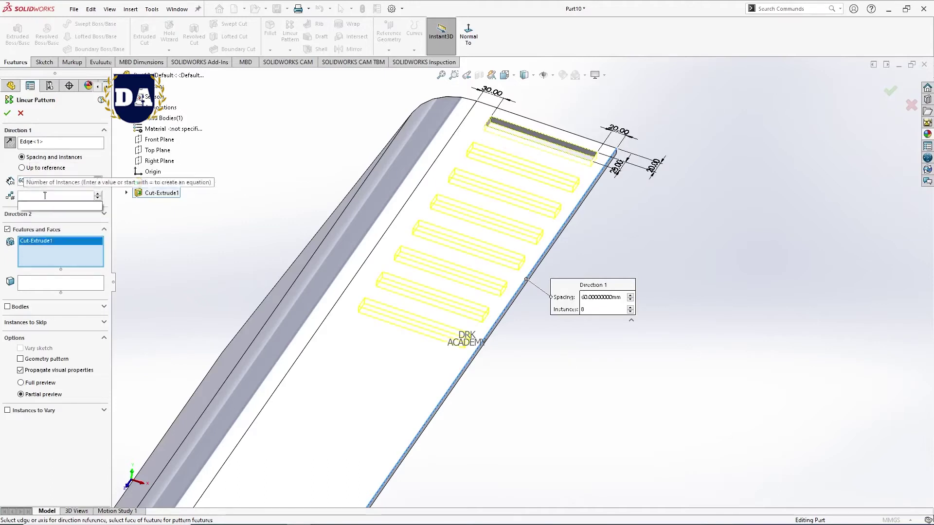
pyautogui.press('Return')
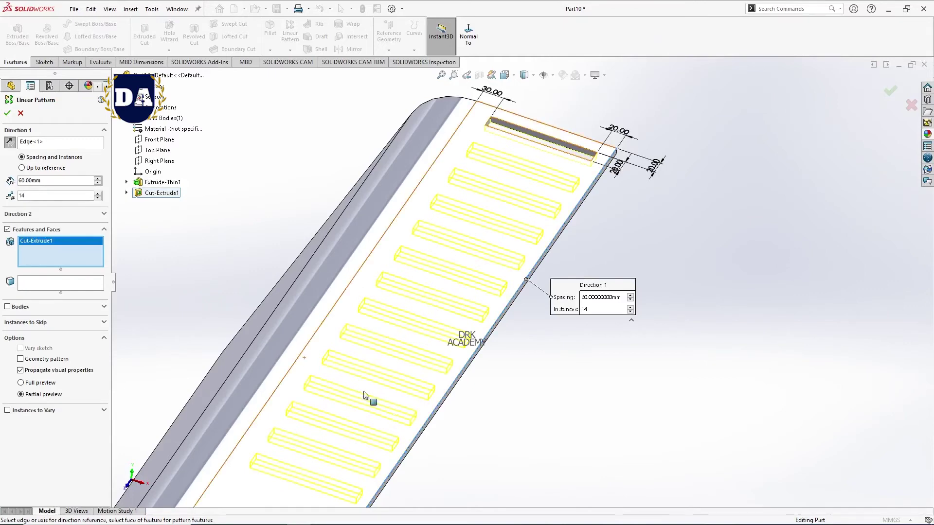
pyautogui.scroll(3, 481, 425)
pyautogui.scroll(-3, 475, 389)
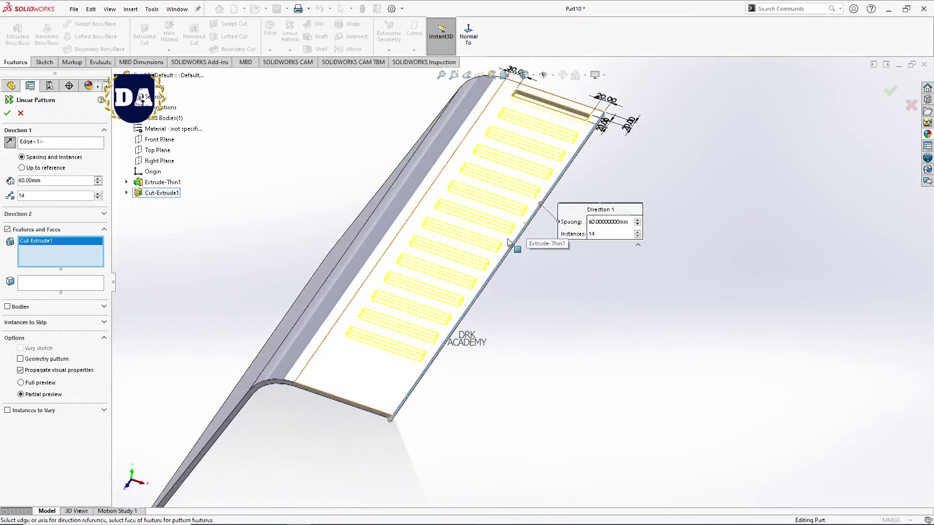
pyautogui.scroll(-1, 525, 241)
pyautogui.scroll(-1, 520, 243)
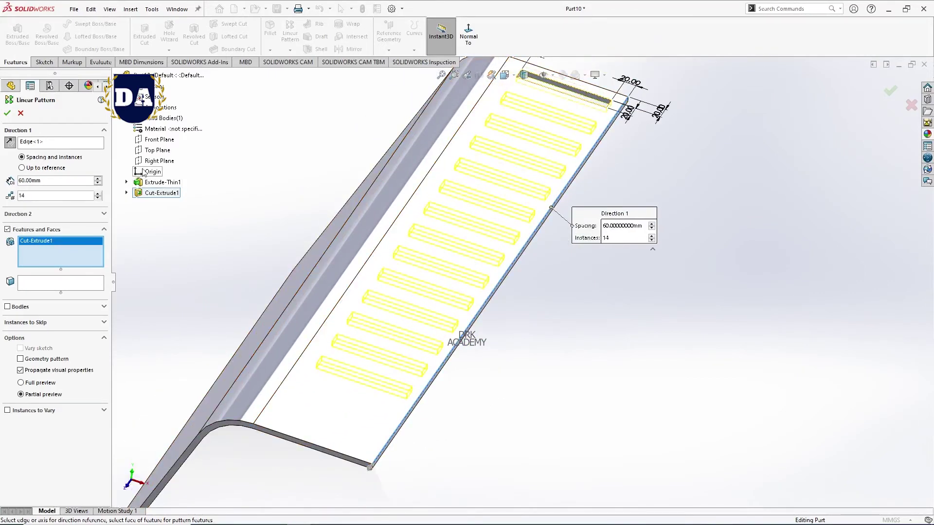
pyautogui.click(8, 114)
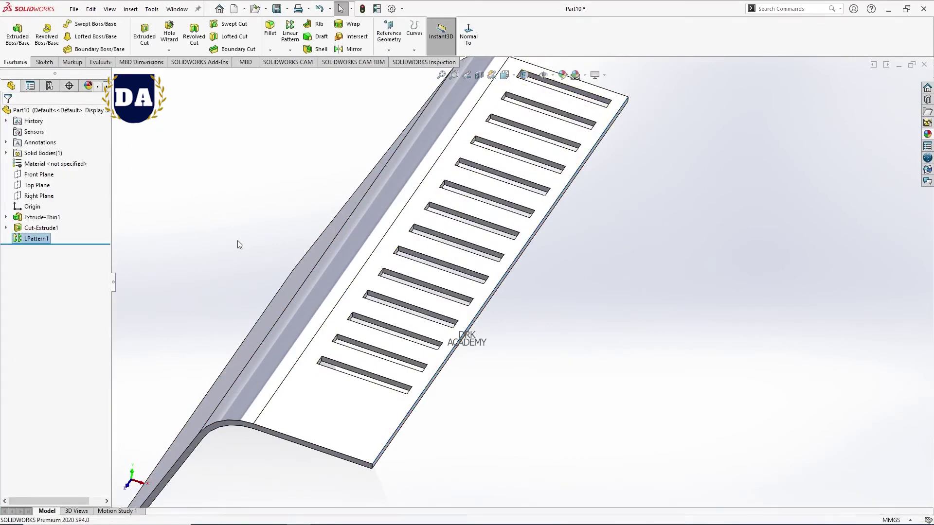
# Orbit to the slotted face of the cover and start a new sketch on it
pyautogui.scroll(2, 471, 362)
pyautogui.scroll(-1, 578, 163)
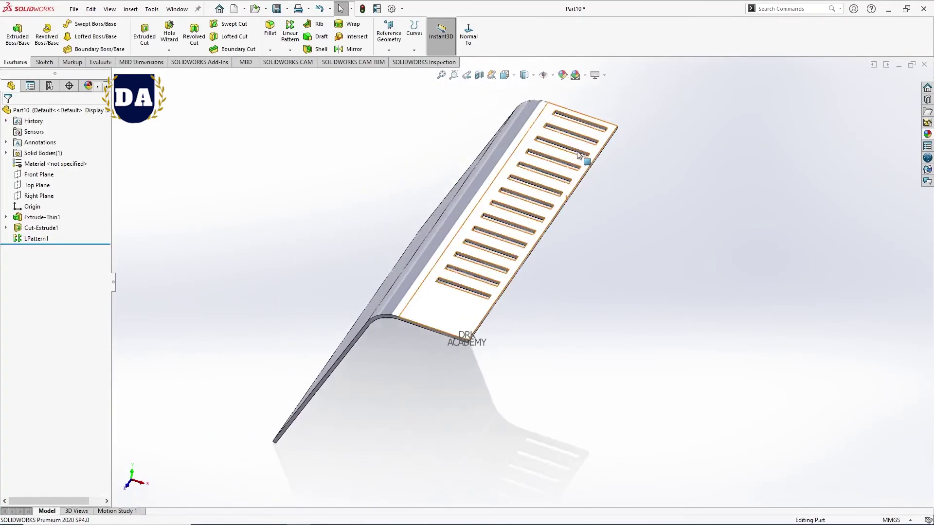
pyautogui.scroll(-1, 578, 163)
pyautogui.moveTo(506, 409)
pyautogui.mouseDown(button='middle')
pyautogui.moveTo(496, 434)
pyautogui.moveTo(494, 377)
pyautogui.moveTo(327, 440)
pyautogui.mouseUp(button='middle')
pyautogui.click(326, 440)
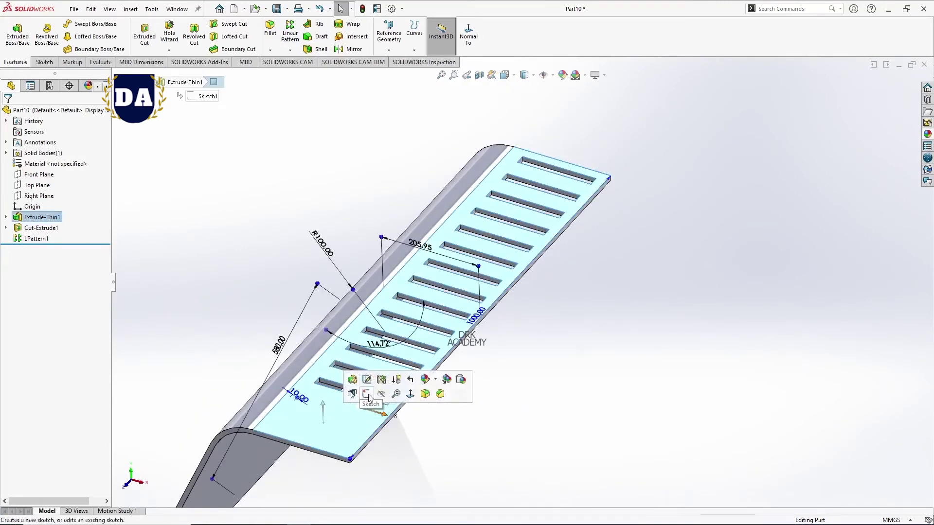
pyautogui.click(369, 393)
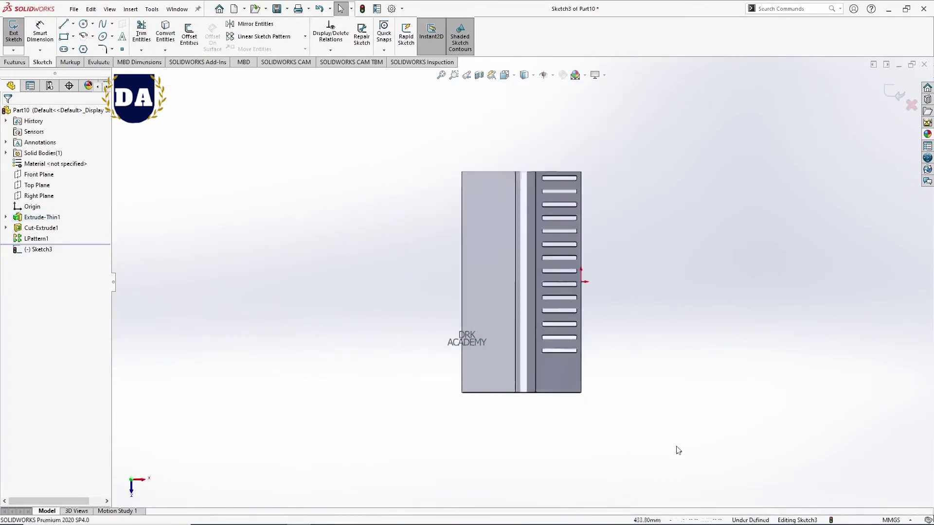
# Draw a circle below the row of slots in Sketch3
pyautogui.scroll(-2, 538, 344)
pyautogui.scroll(-3, 475, 179)
pyautogui.scroll(-1, 383, 367)
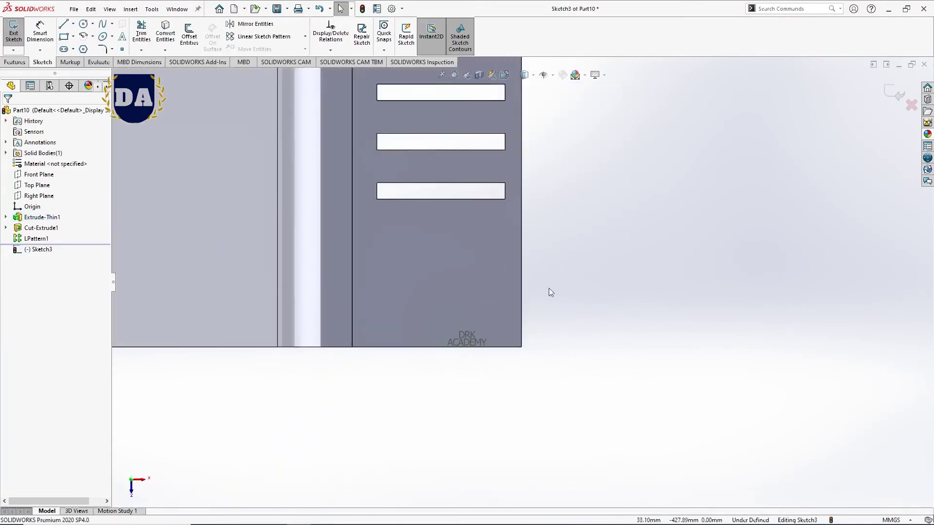
pyautogui.press('c')
pyautogui.moveTo(424, 284); pyautogui.dragTo(460, 284)
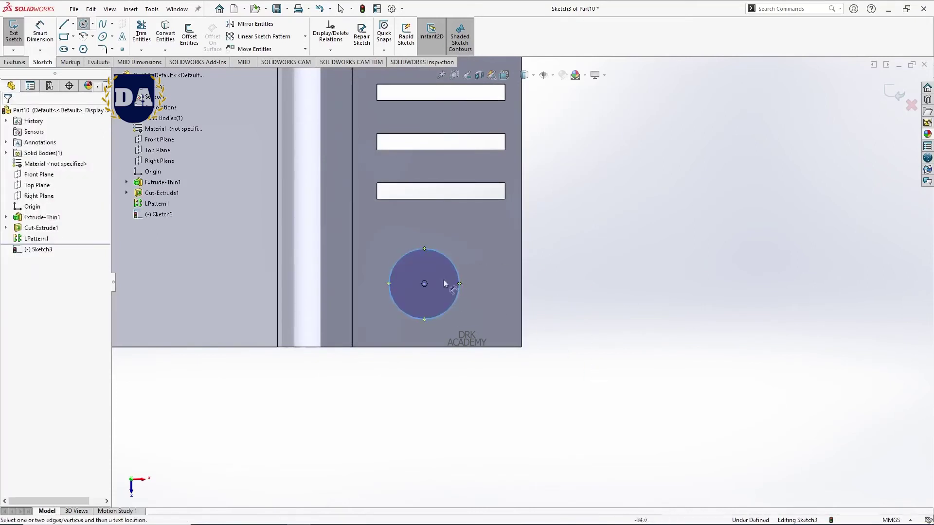
# Dimension the circle's diameter to 60 mm
pyautogui.press('d')
pyautogui.click(455, 270)
pyautogui.click(567, 277)
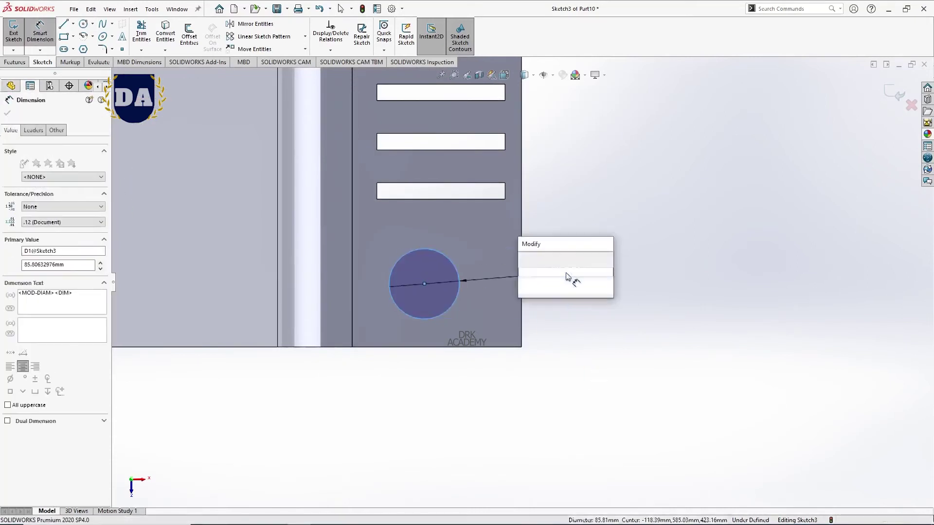
pyautogui.write('60')
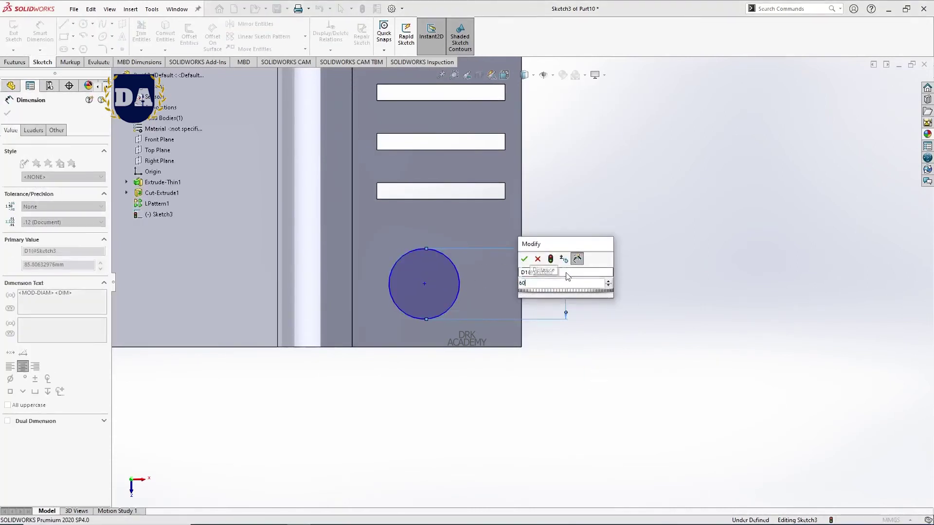
pyautogui.press('Return')
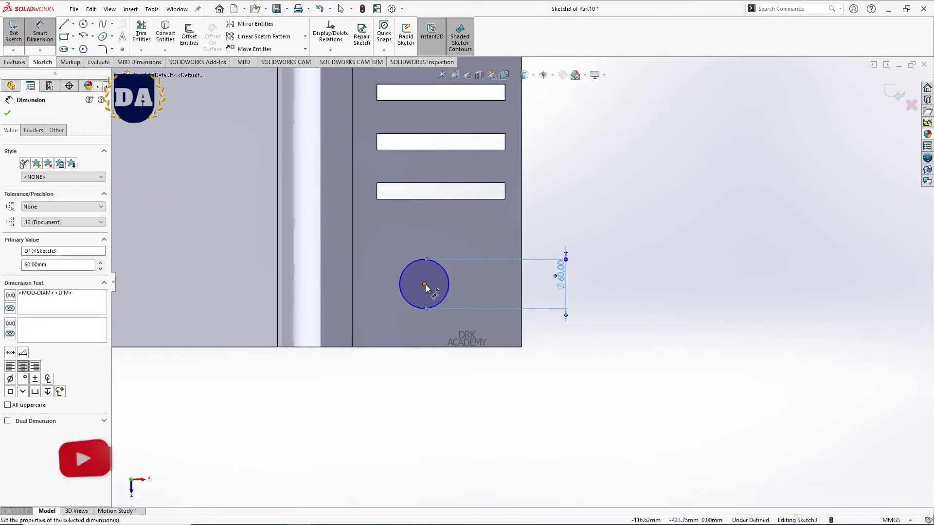
# Locate the circle centre 65 mm from the right edge and 65 mm from the bottom edge
pyautogui.click(424, 284)
pyautogui.click(522, 267)
pyautogui.click(509, 399)
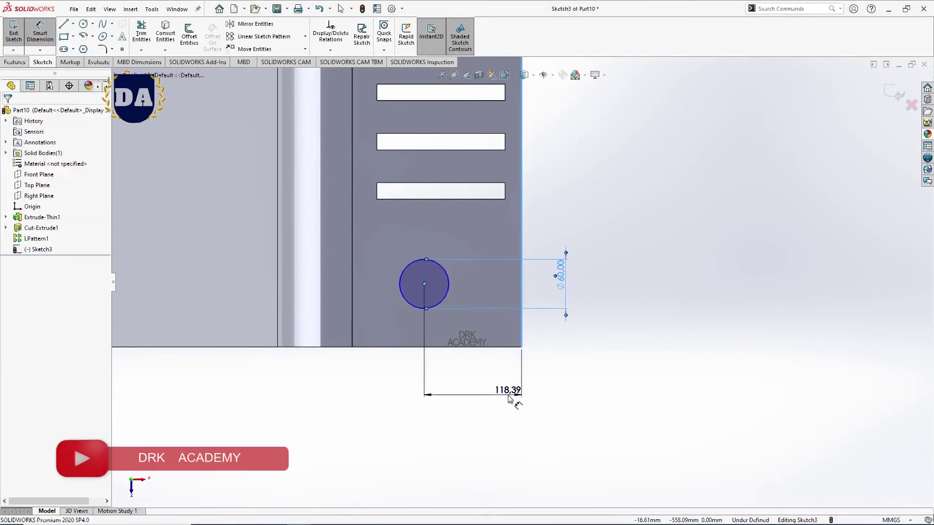
pyautogui.write('65')
pyautogui.press('Return')
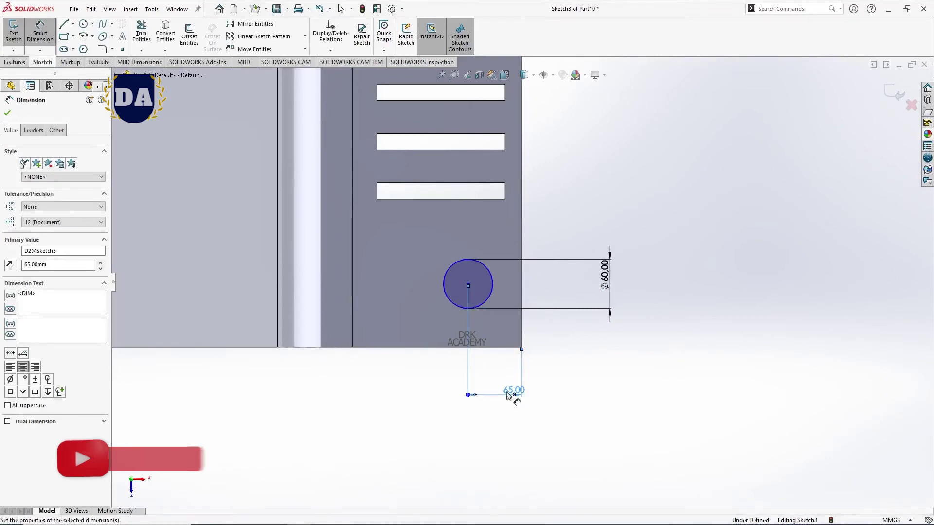
pyautogui.click(407, 347)
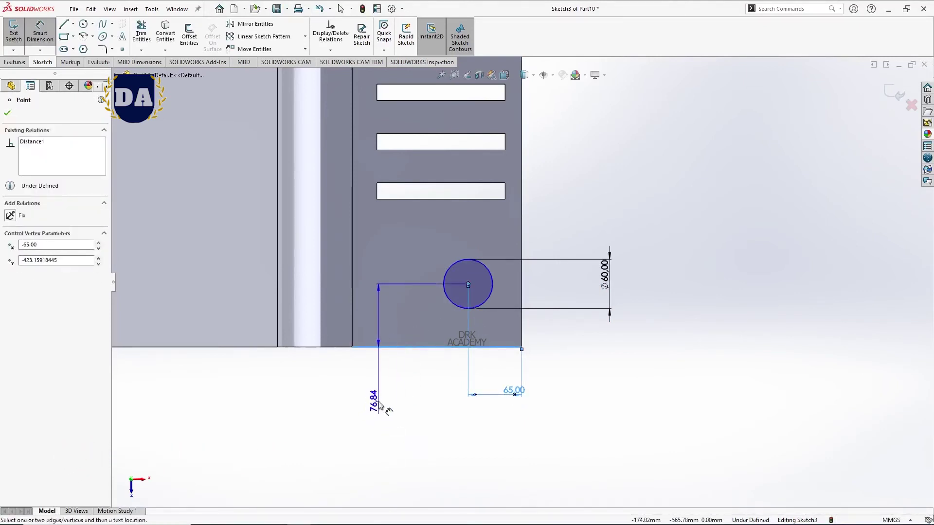
pyautogui.click(378, 404)
pyautogui.write('65')
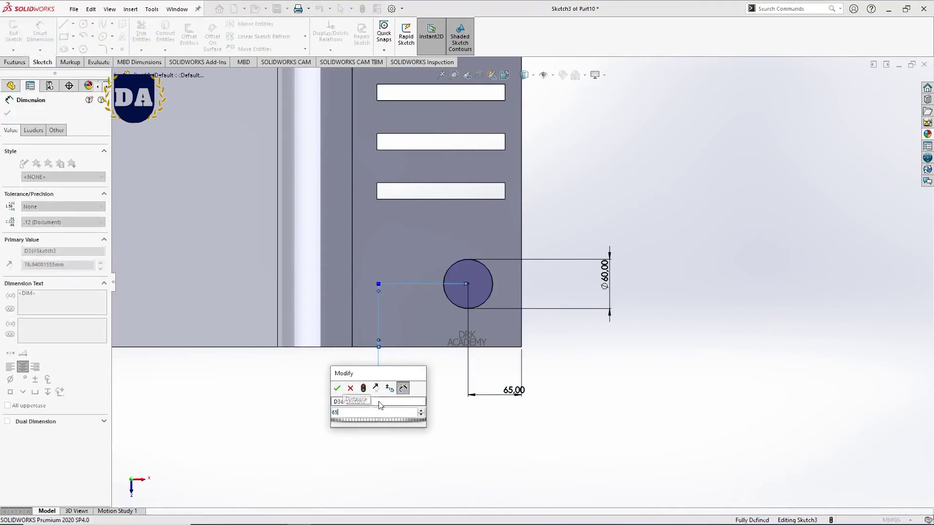
pyautogui.press('Return')
pyautogui.rightClick(578, 145)
pyautogui.click(598, 190)
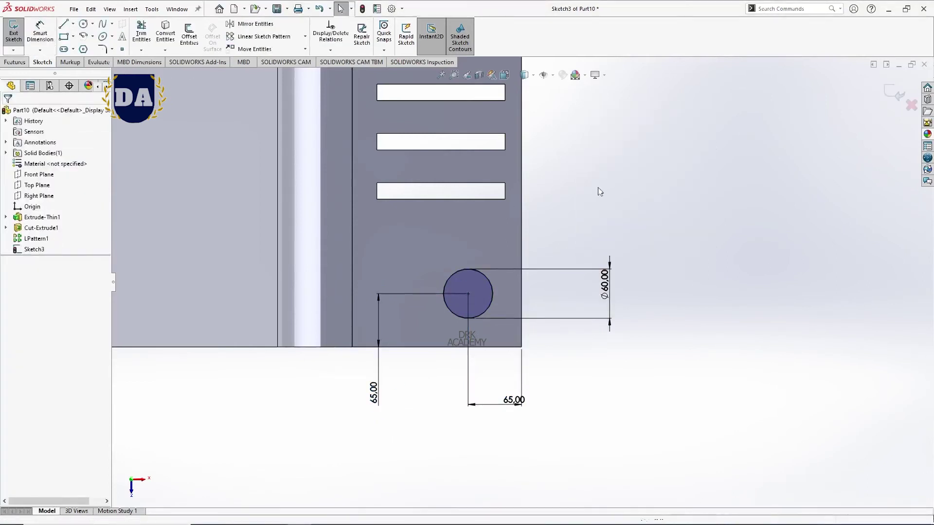
# Extrude-cut the 60 mm circle Through All to punch a round hole in the cover
pyautogui.click(12, 65)
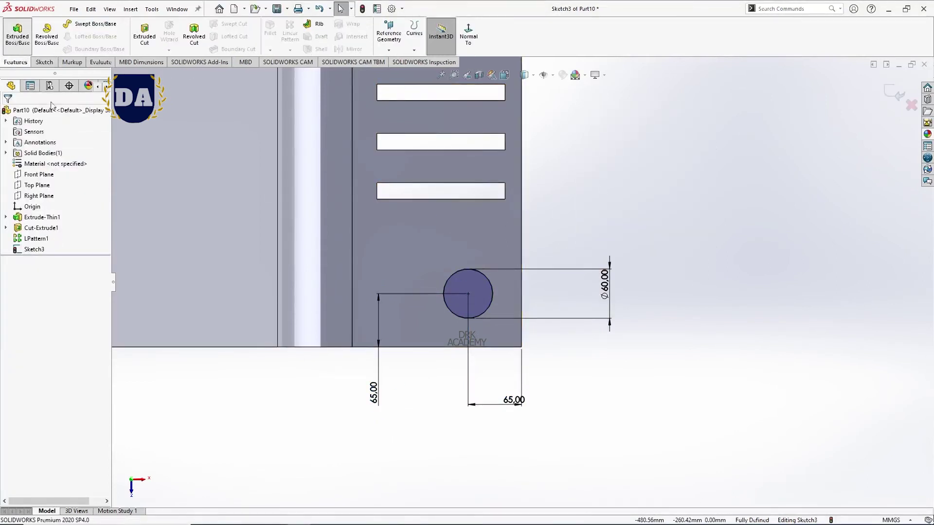
pyautogui.click(145, 34)
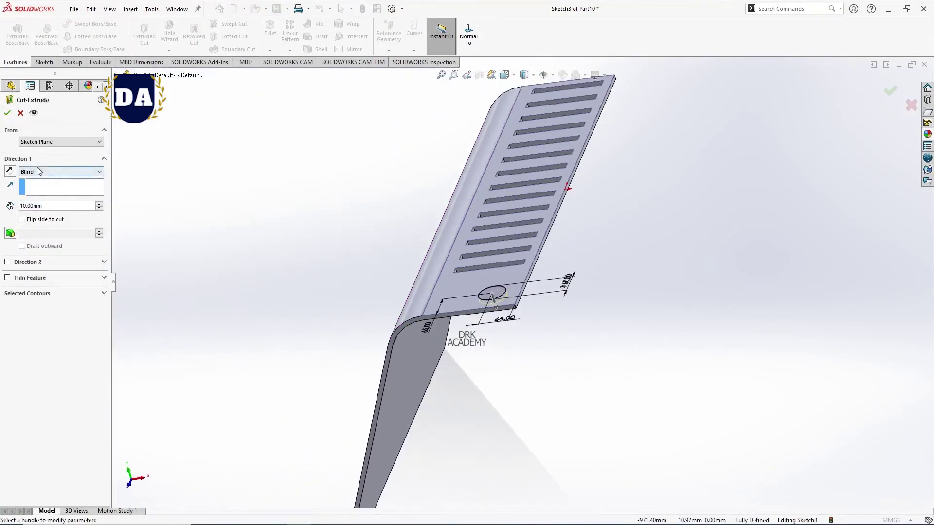
pyautogui.click(58, 172)
pyautogui.click(7, 112)
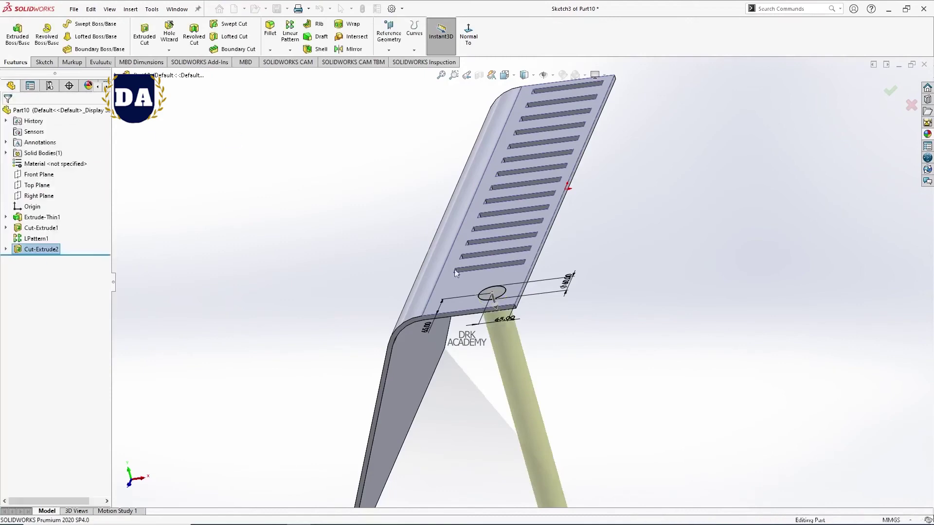
pyautogui.moveTo(608, 313)
pyautogui.mouseDown(button='middle')
pyautogui.moveTo(538, 250)
pyautogui.moveTo(671, 263)
pyautogui.moveTo(577, 206)
pyautogui.moveTo(631, 317)
pyautogui.moveTo(646, 249)
pyautogui.moveTo(642, 340)
pyautogui.moveTo(592, 392)
pyautogui.moveTo(512, 317)
pyautogui.moveTo(503, 243)
pyautogui.moveTo(511, 327)
pyautogui.moveTo(451, 304)
pyautogui.moveTo(468, 319)
pyautogui.moveTo(428, 311)
pyautogui.moveTo(536, 305)
pyautogui.moveTo(456, 302)
pyautogui.moveTo(438, 272)
pyautogui.moveTo(398, 267)
pyautogui.moveTo(428, 270)
pyautogui.mouseUp(button='middle')
# Apply a dark grey appearance (RGB 64, 64, 64) to the whole cover part
pyautogui.scroll(2, 513, 312)
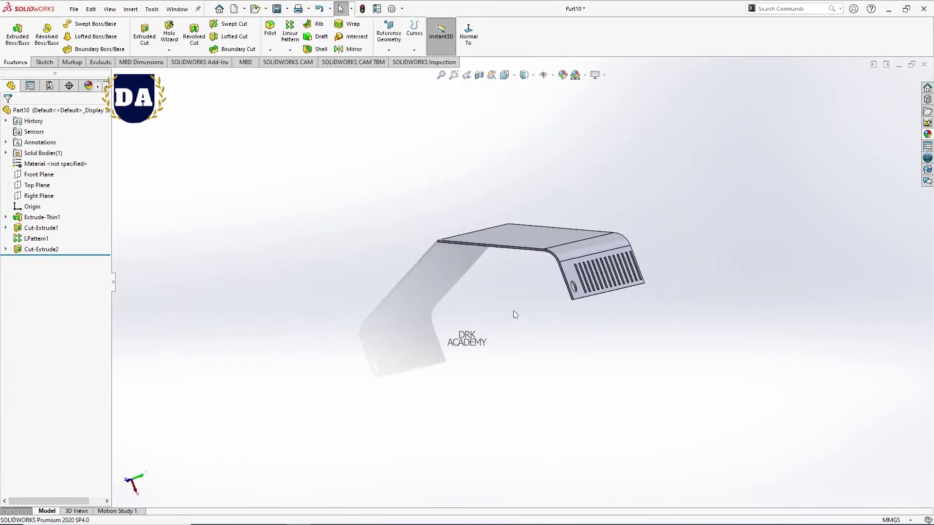
pyautogui.scroll(1, 546, 286)
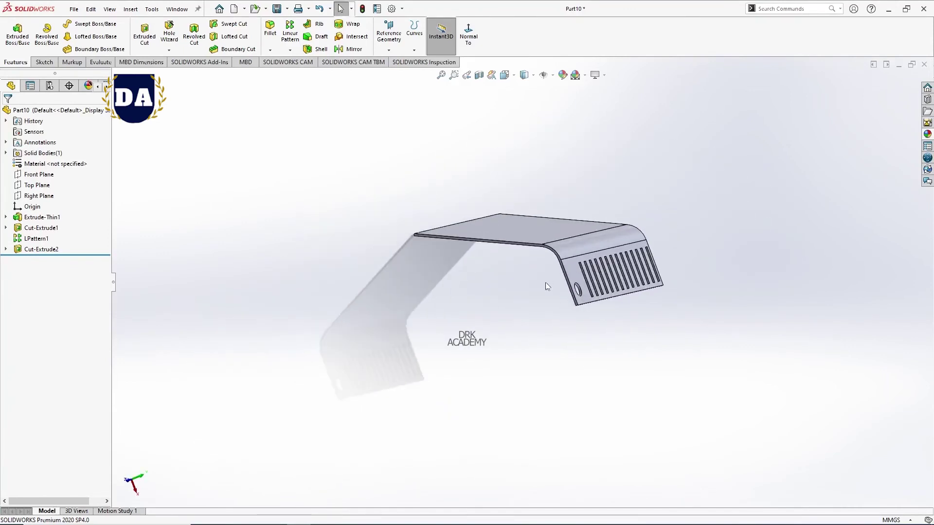
pyautogui.click(562, 74)
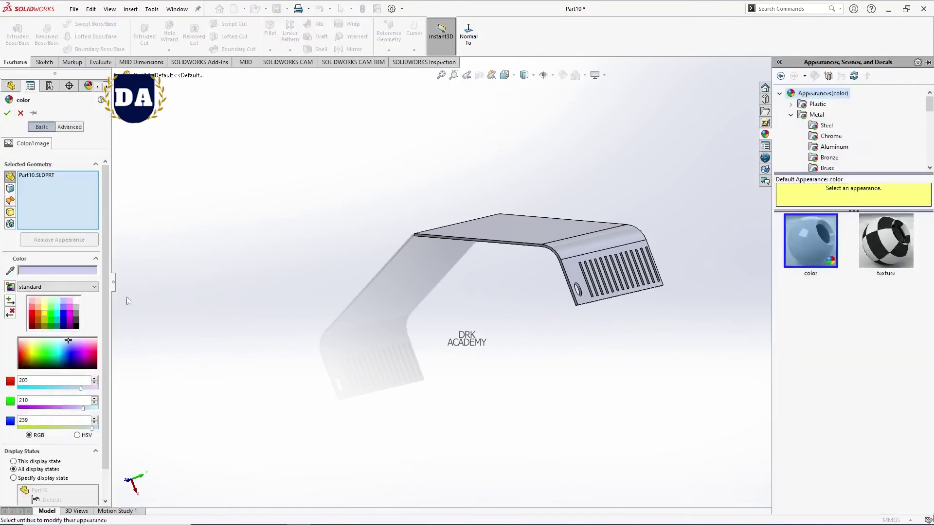
pyautogui.click(45, 314)
pyautogui.doubleClick(31, 401)
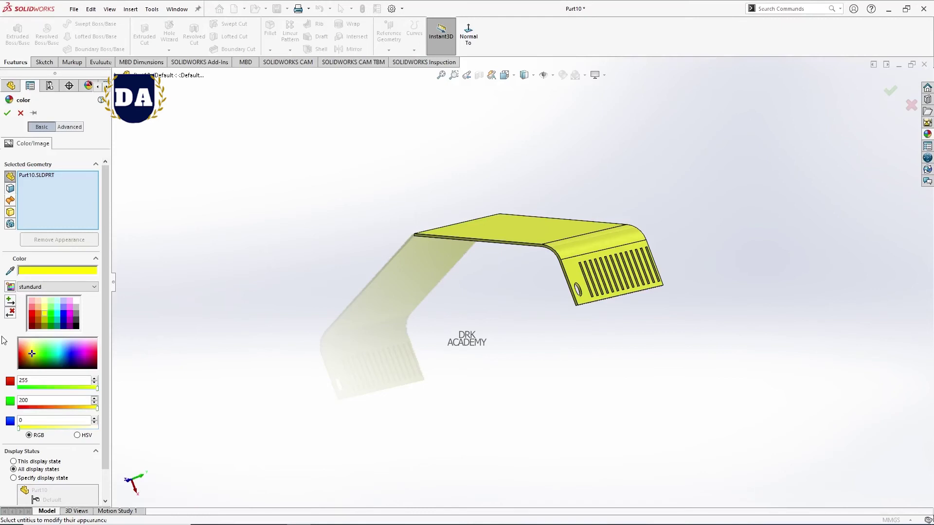
pyautogui.click(76, 313)
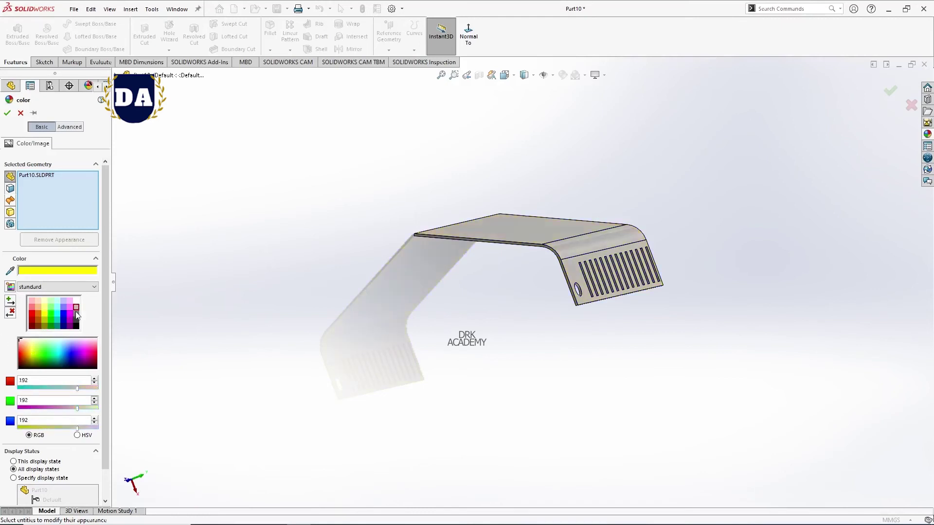
pyautogui.moveTo(408, 257); pyautogui.dragTo(393, 349, button='middle')
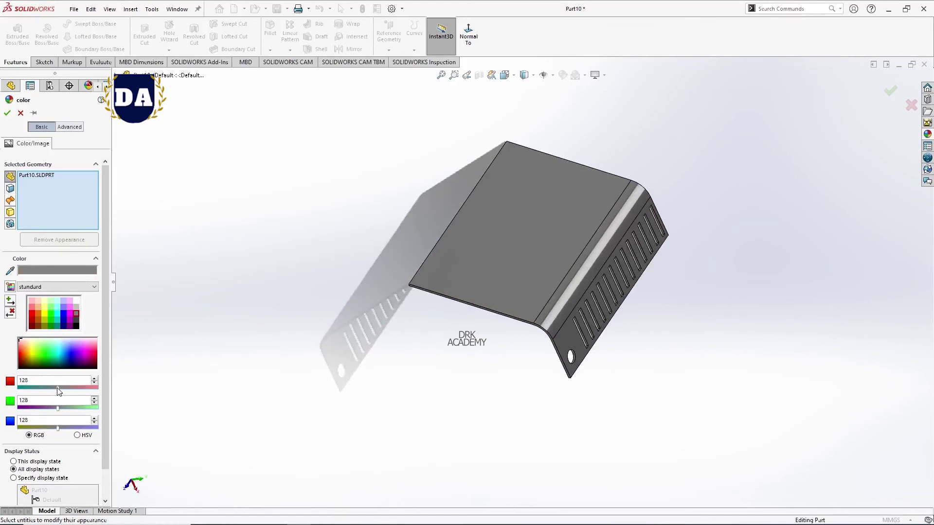
pyautogui.click(76, 322)
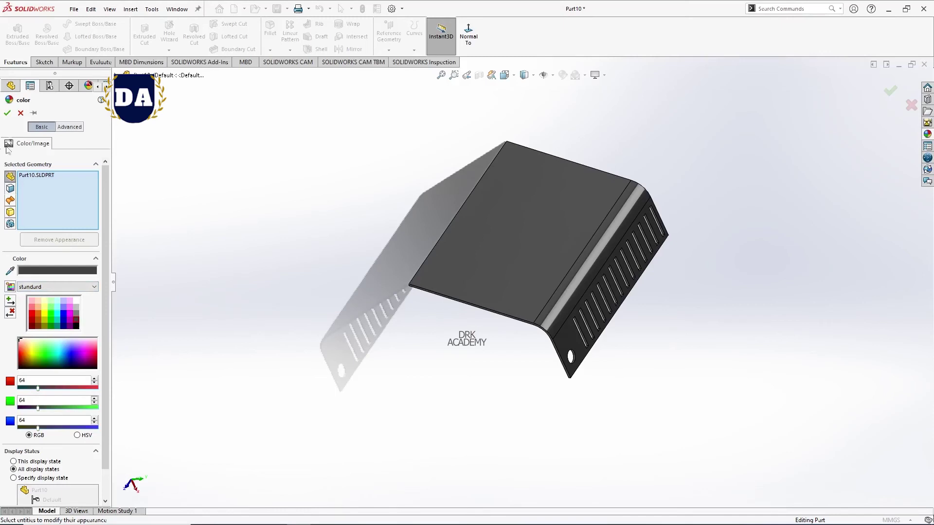
pyautogui.click(9, 113)
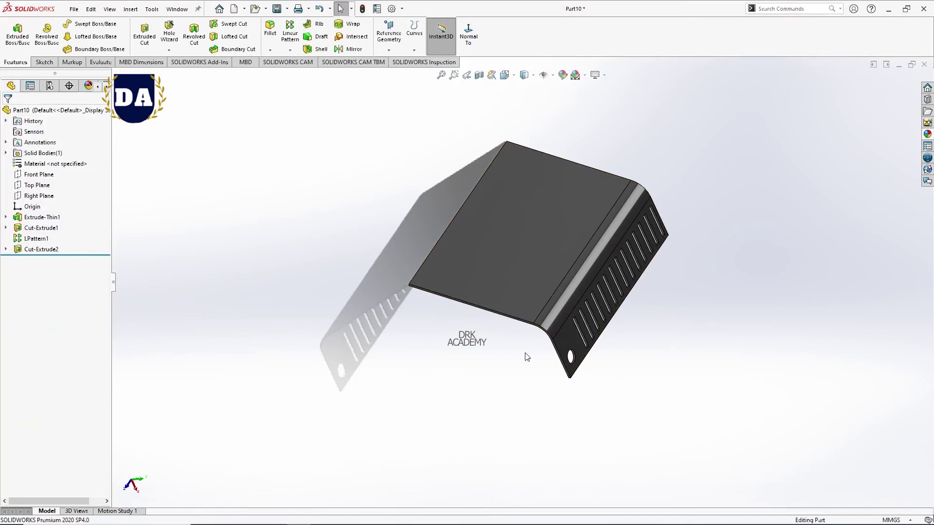
# Save the part as 'back cover' in the Bobcat folder
pyautogui.moveTo(525, 357)
pyautogui.mouseDown(button='middle')
pyautogui.moveTo(527, 277)
pyautogui.moveTo(529, 301)
pyautogui.mouseUp(button='middle')
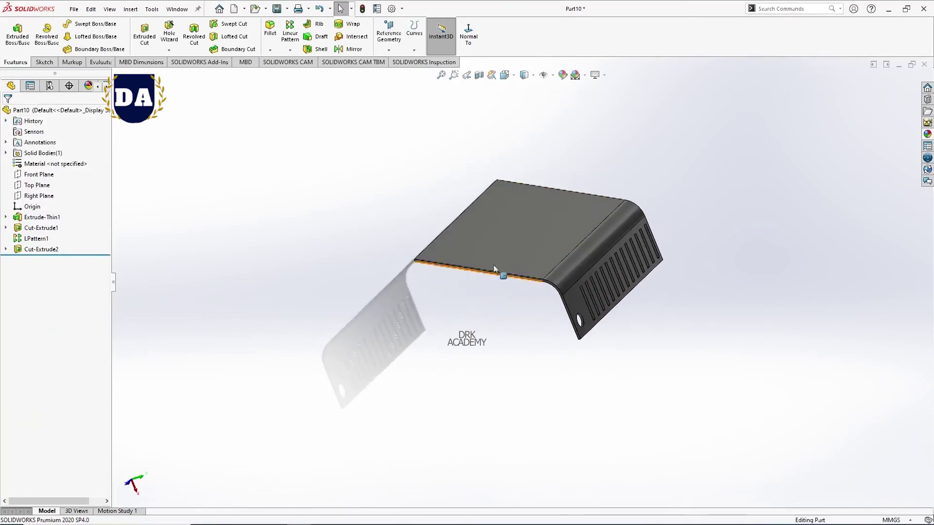
pyautogui.click(276, 10)
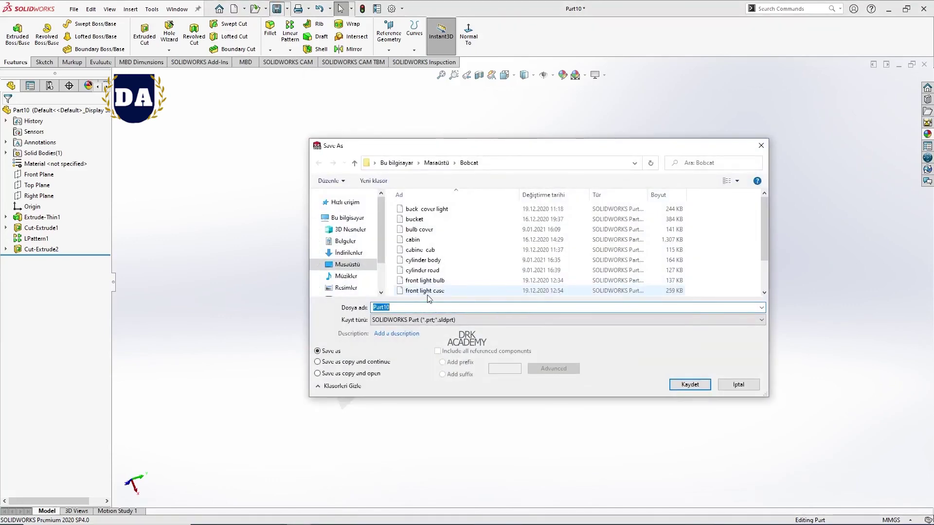
pyautogui.write('buck')
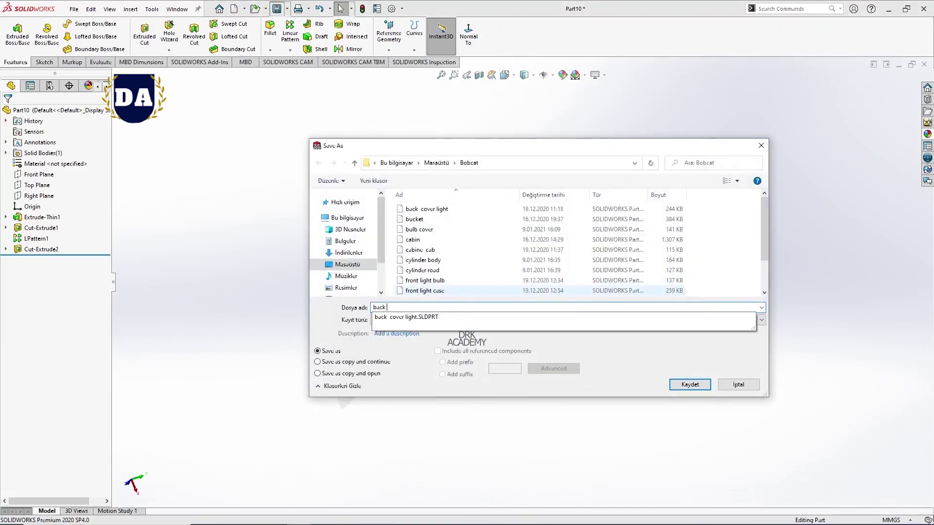
pyautogui.write(' cover')
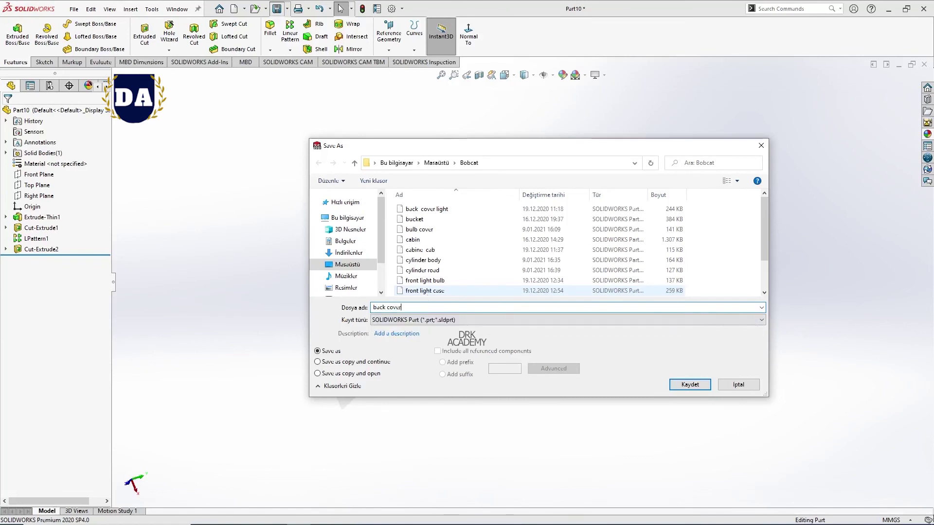
pyautogui.click(707, 385)
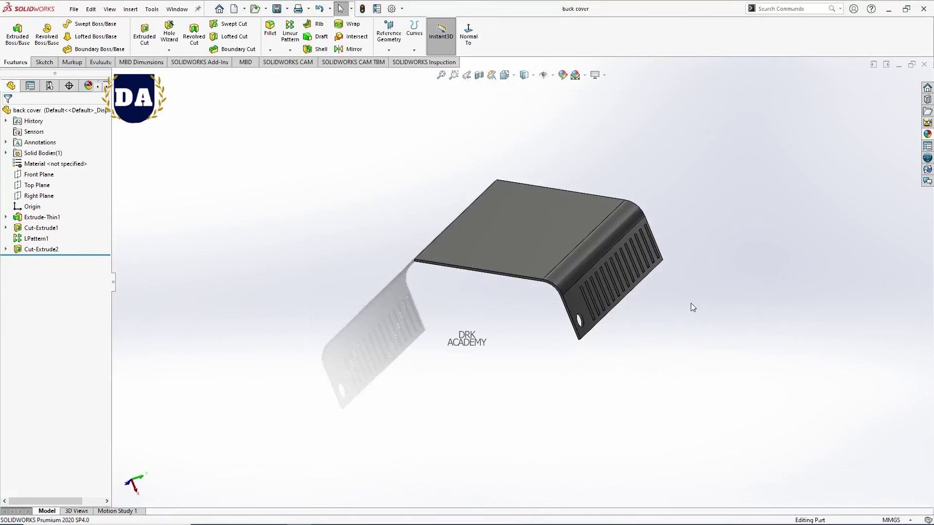